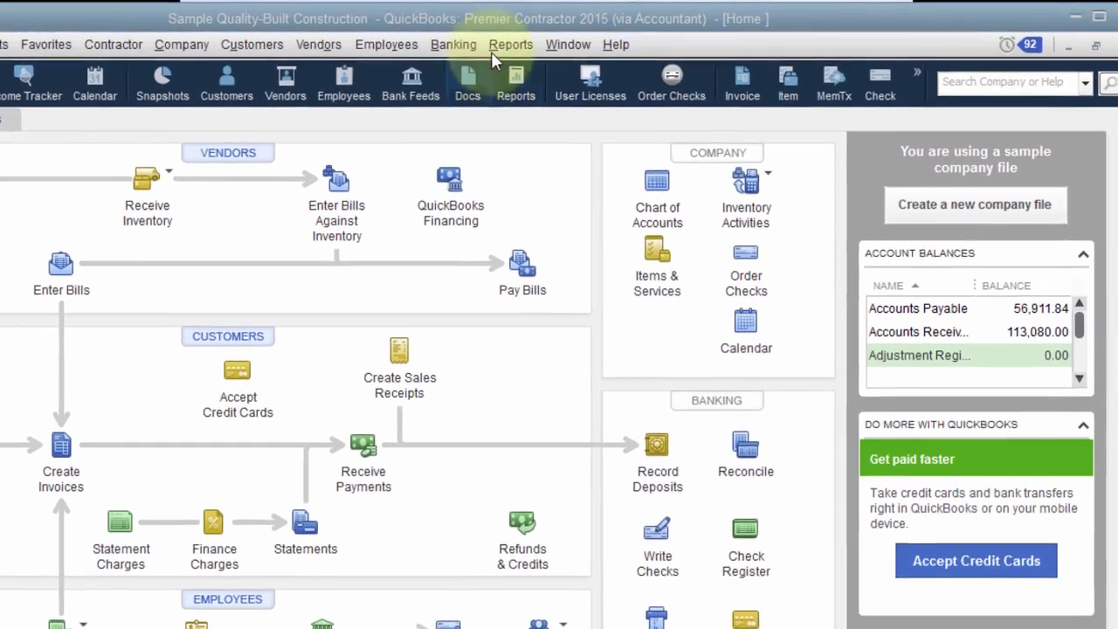
Run the Job Estimates vs. Actuals Detail report for the customer's House-New Construction job
{"action": "left_click", "coordinate": [563, 39]}
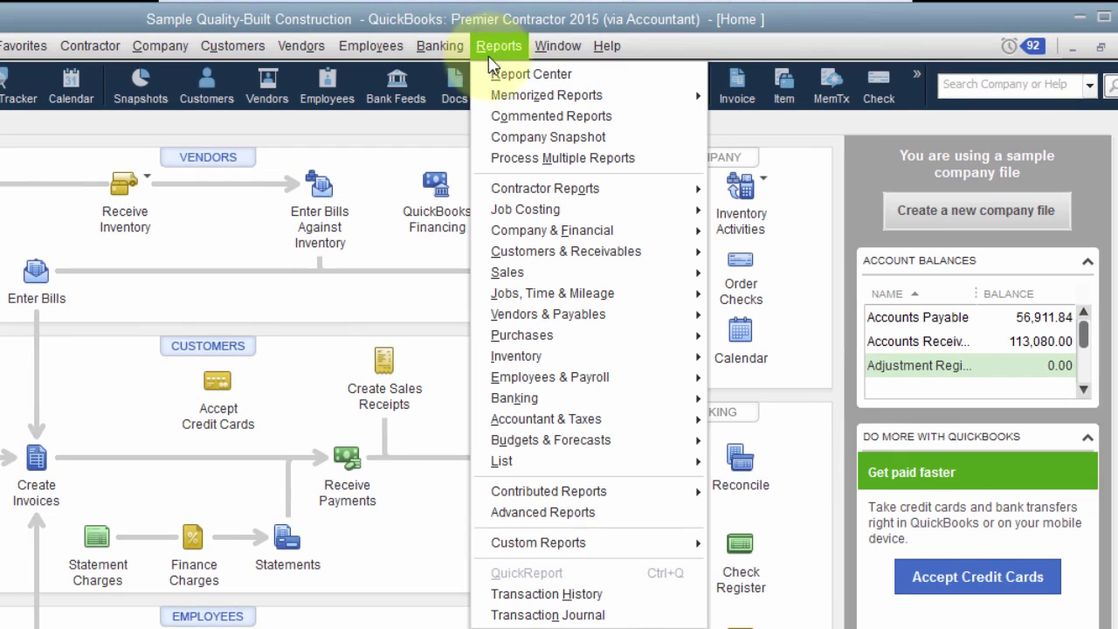
{"action": "mouse_move", "coordinate": [541, 300]}
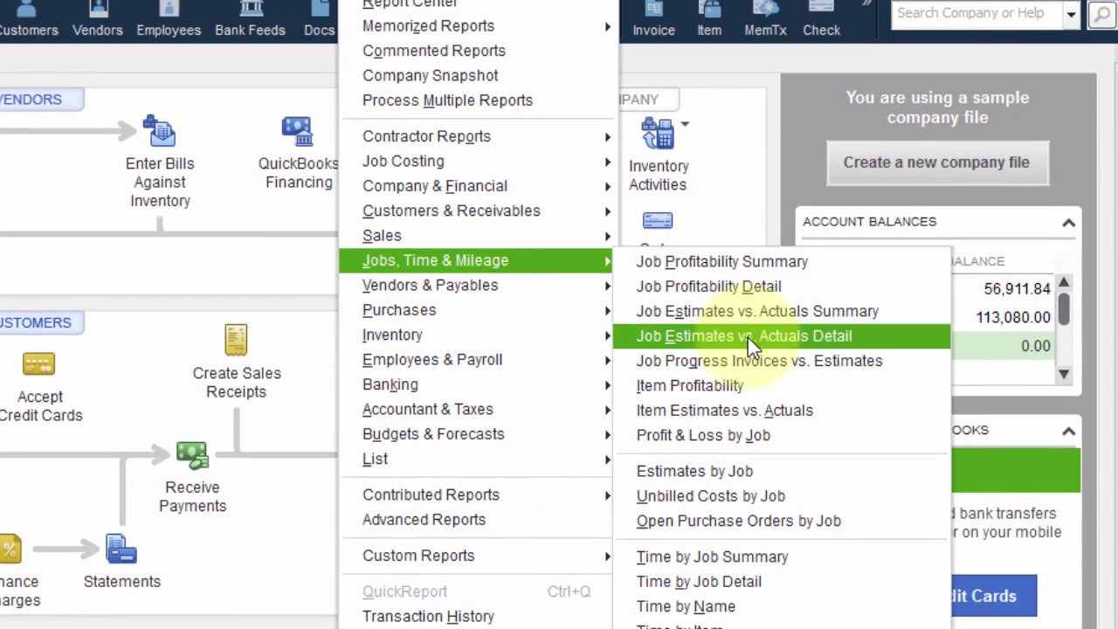
{"action": "left_click", "coordinate": [747, 337]}
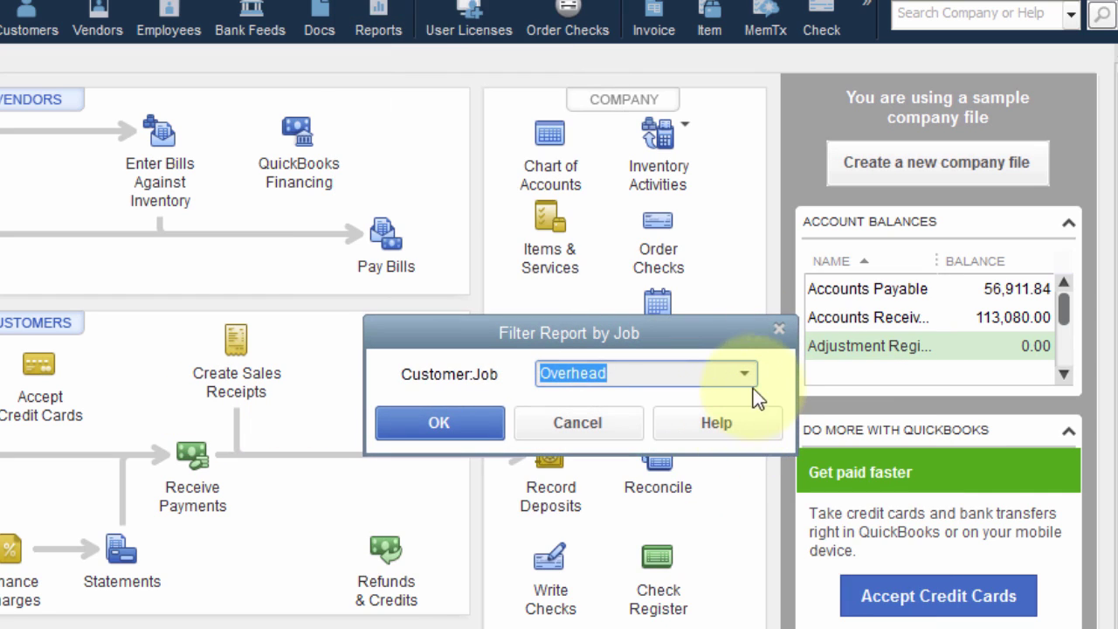
{"action": "left_click", "coordinate": [744, 374]}
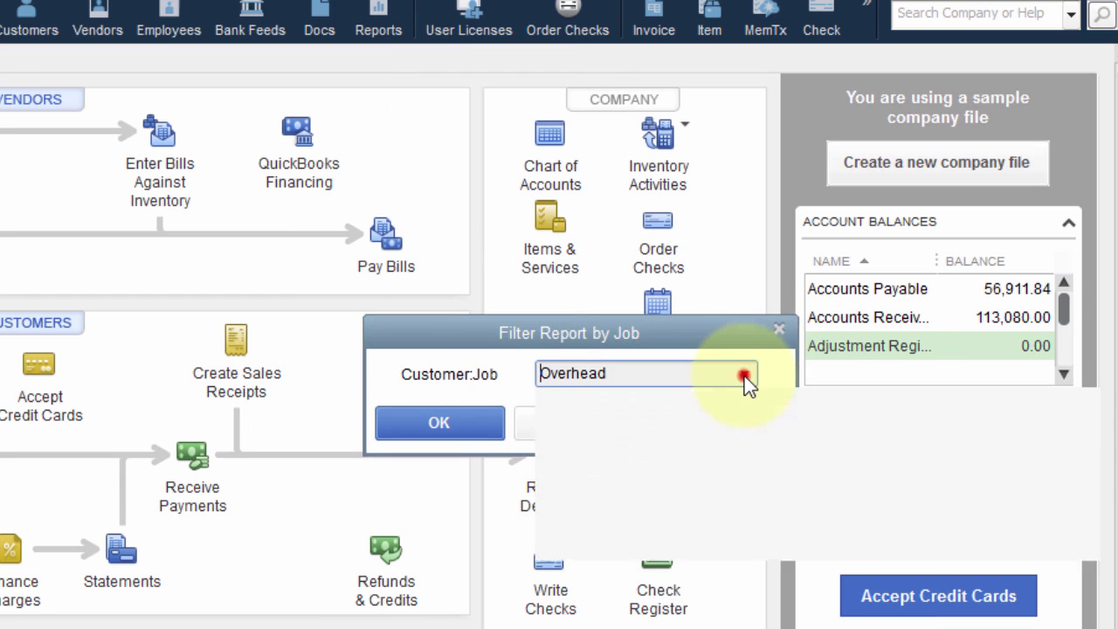
{"action": "scroll", "coordinate": [678, 606], "scroll_direction": "down", "scroll_amount": 3}
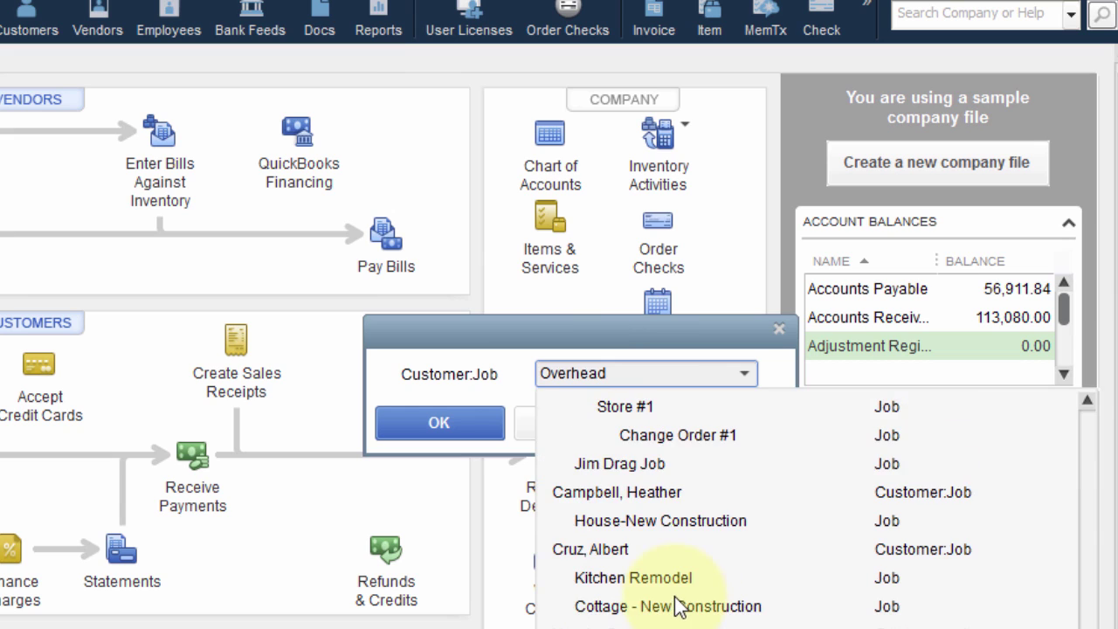
{"action": "left_click", "coordinate": [650, 524]}
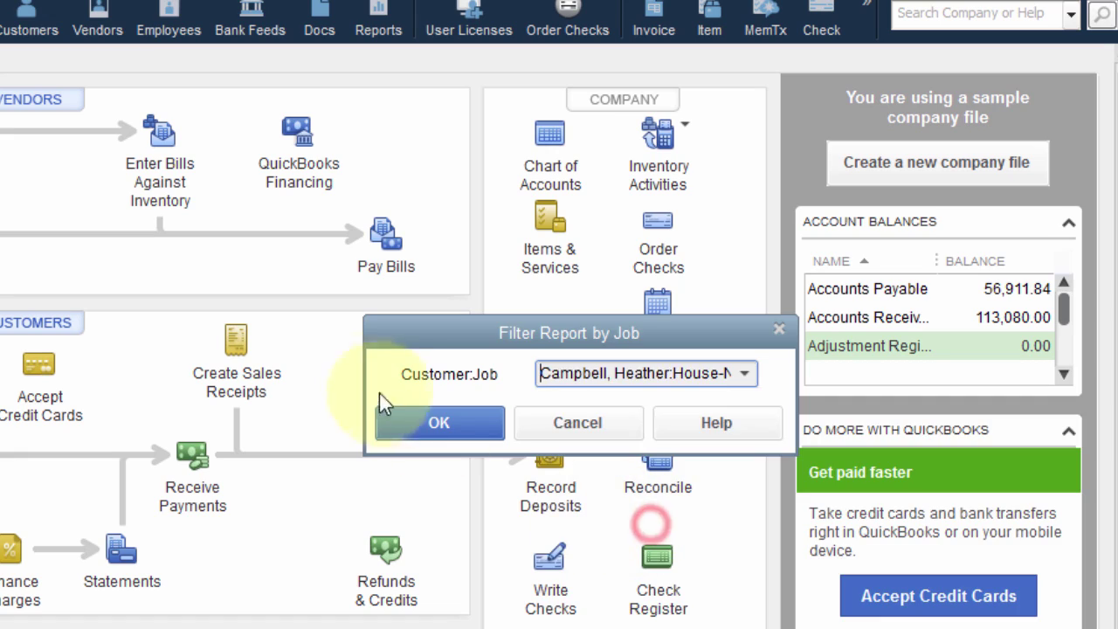
{"action": "left_click", "coordinate": [419, 428]}
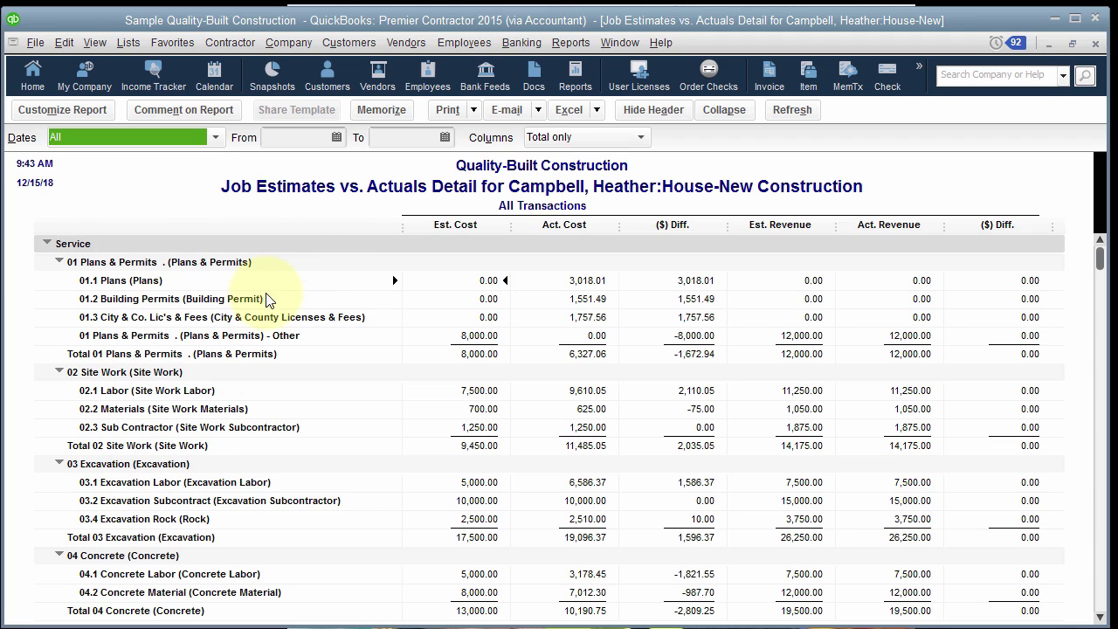
Examine estimated and actual costs and revenues across all the report's items, collapsing and re-expanding 02 Site Work
{"action": "scroll", "coordinate": [299, 412], "scroll_direction": "down", "scroll_amount": 13}
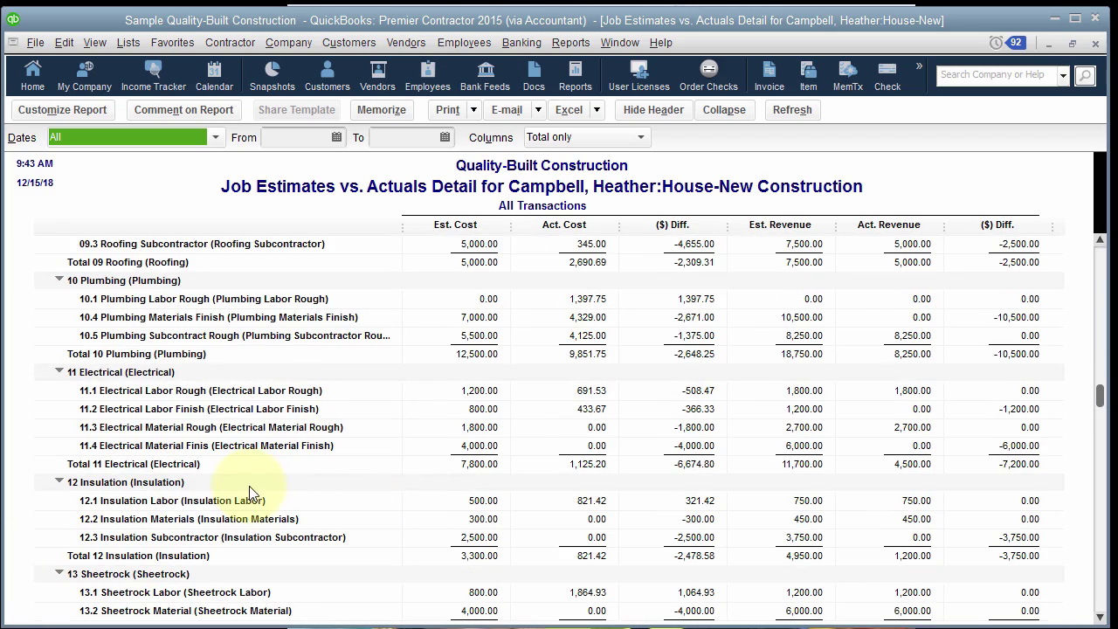
{"action": "scroll", "coordinate": [278, 479], "scroll_direction": "up", "scroll_amount": 7}
{"action": "scroll", "coordinate": [273, 478], "scroll_direction": "up", "scroll_amount": 6}
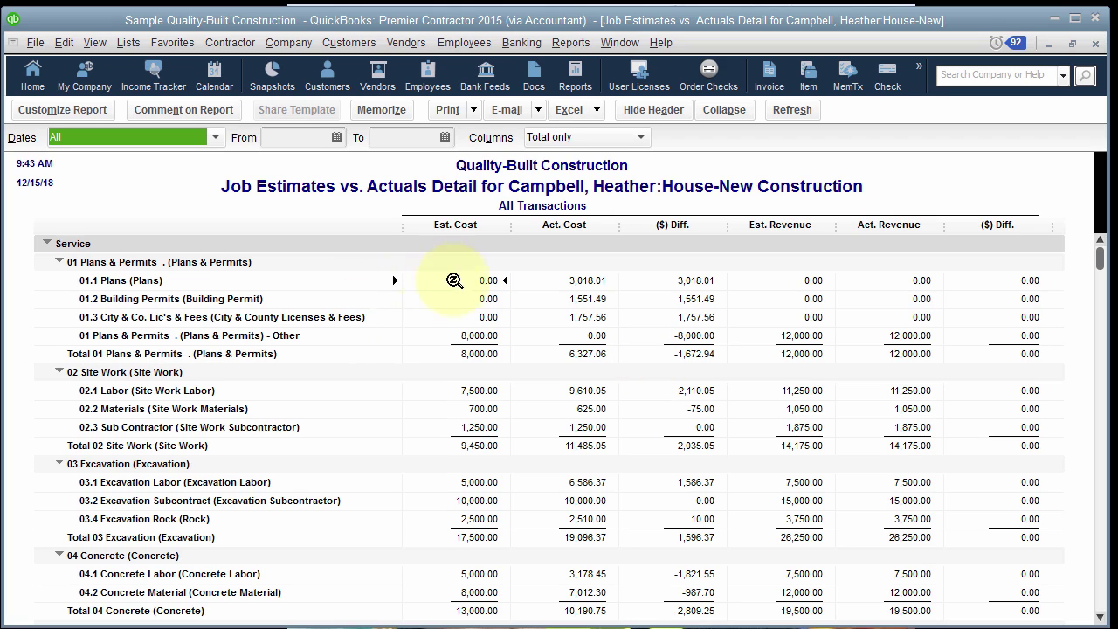
{"action": "scroll", "coordinate": [442, 381], "scroll_direction": "down", "scroll_amount": 2}
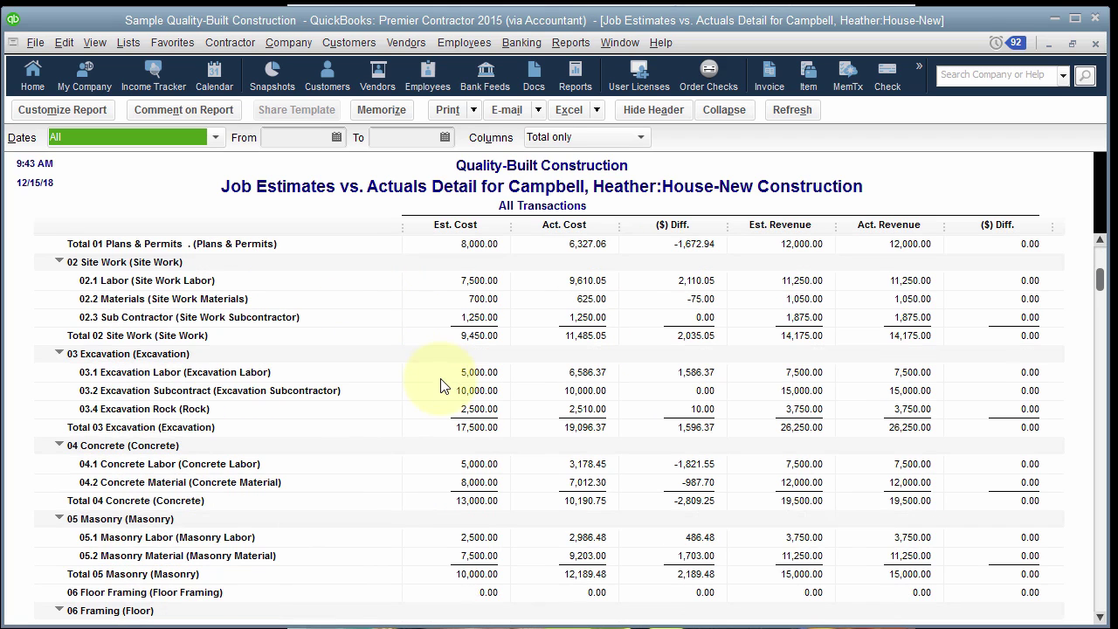
{"action": "scroll", "coordinate": [400, 524], "scroll_direction": "down", "scroll_amount": 20}
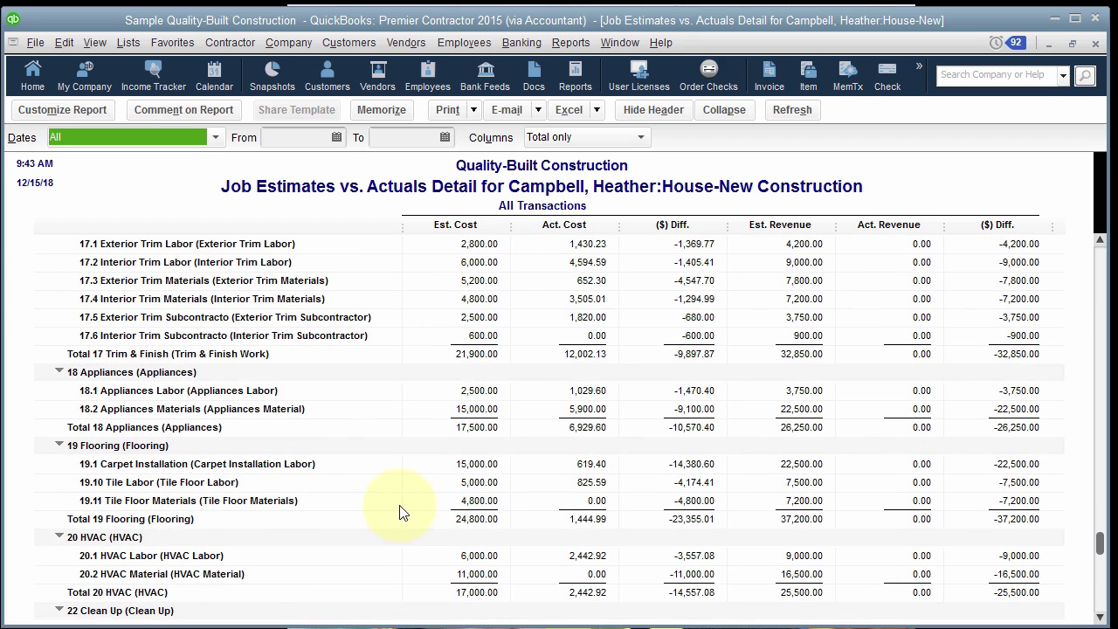
{"action": "scroll", "coordinate": [400, 520], "scroll_direction": "down", "scroll_amount": 1}
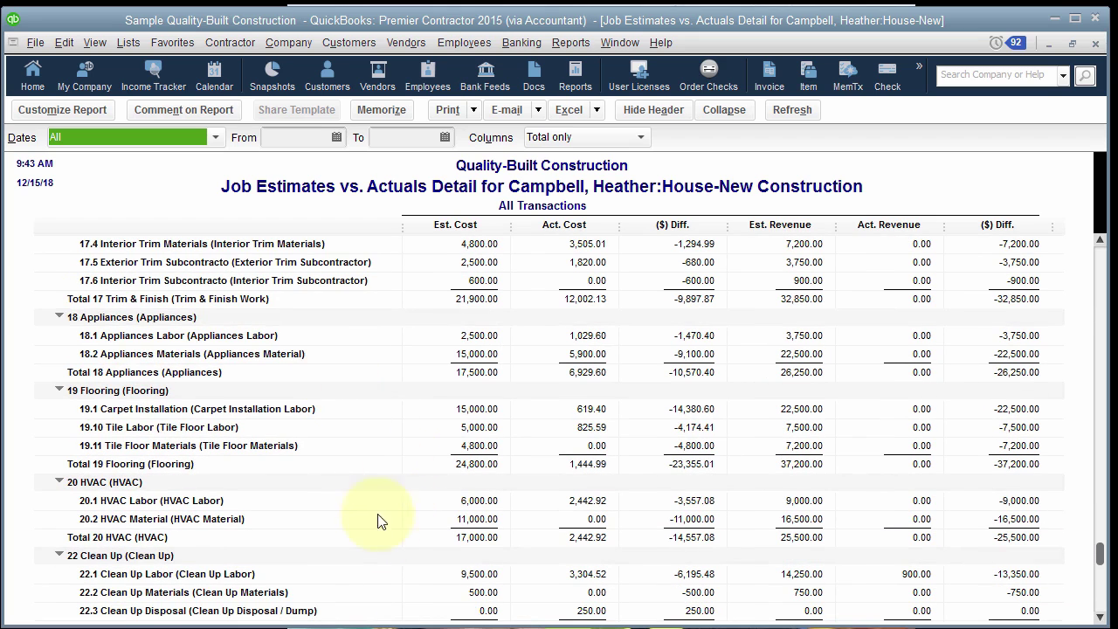
{"action": "scroll", "coordinate": [392, 554], "scroll_direction": "down", "scroll_amount": 4}
{"action": "scroll", "coordinate": [343, 455], "scroll_direction": "up", "scroll_amount": 20}
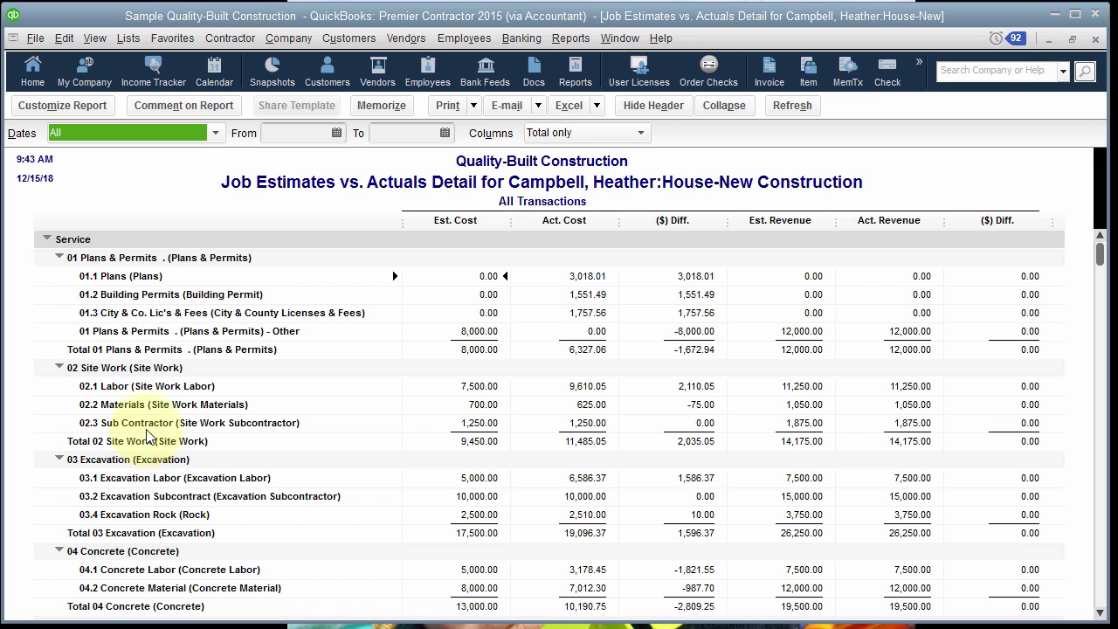
{"action": "left_click", "coordinate": [59, 369]}
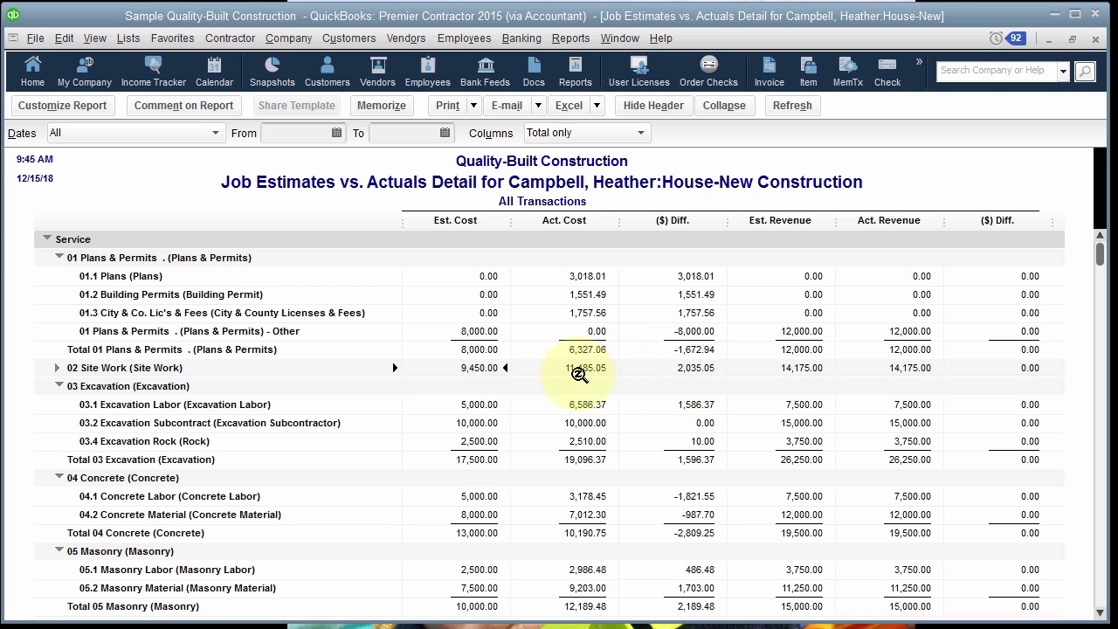
{"action": "left_click", "coordinate": [57, 368]}
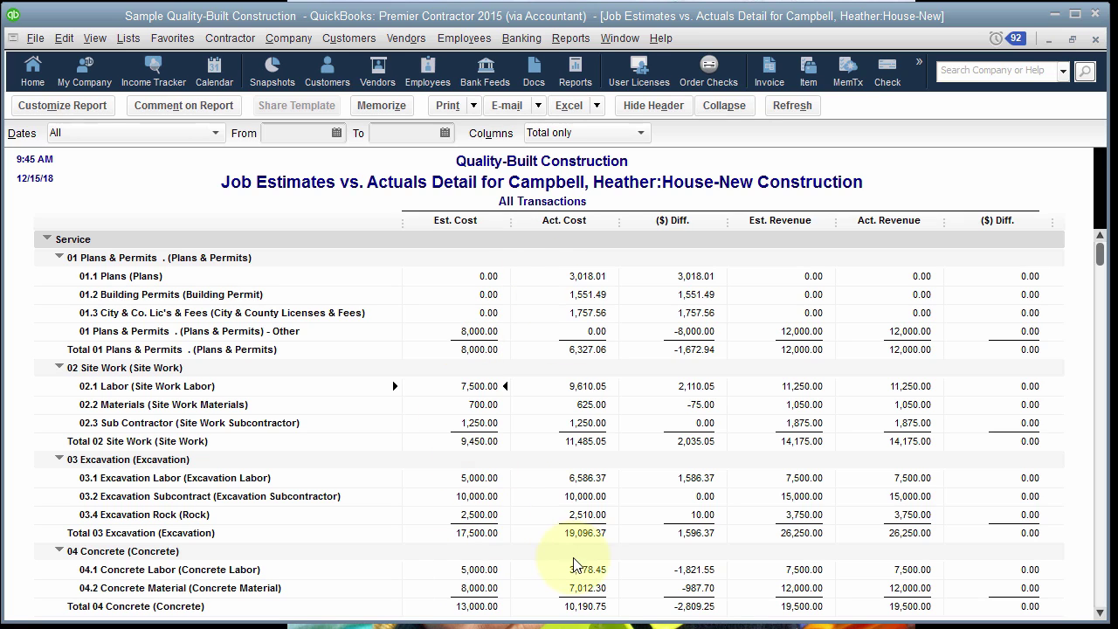
Trace the estimated cost of 02.1 Labor to its source estimate and narrow the Estimate column to make Total readable
{"action": "double_click", "coordinate": [473, 389]}
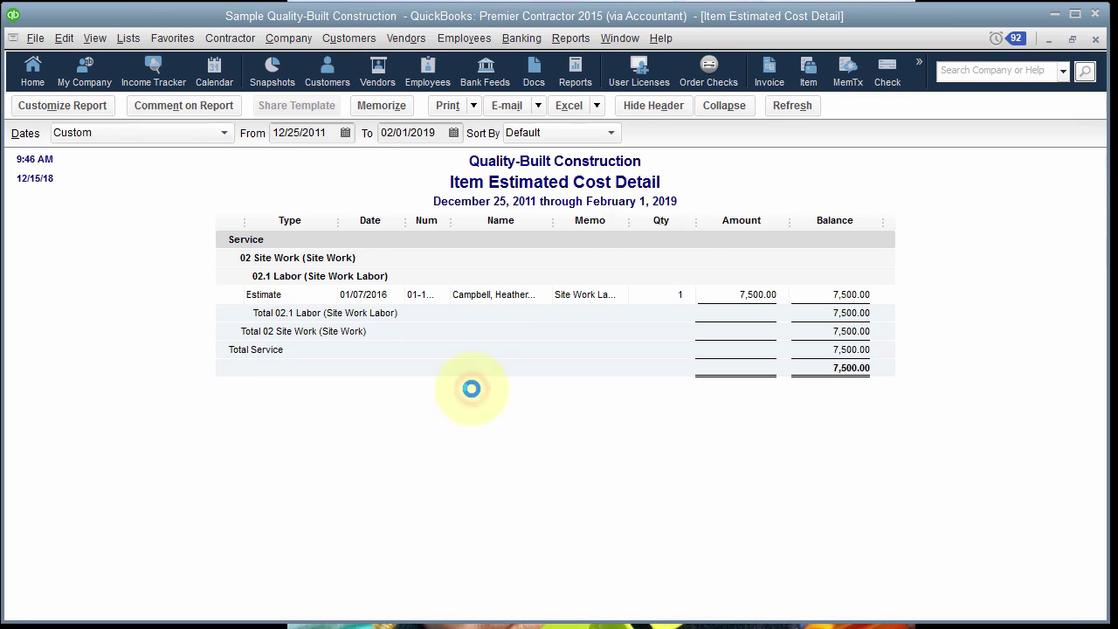
{"action": "double_click", "coordinate": [490, 297]}
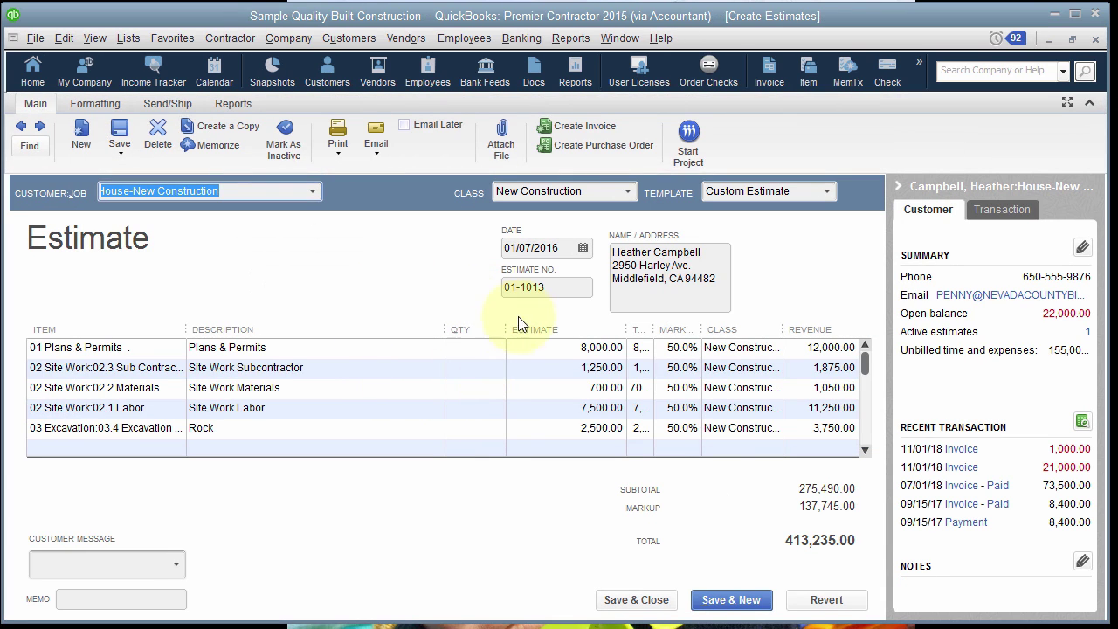
{"action": "left_click_drag", "start_coordinate": [625, 330], "coordinate": [573, 336]}
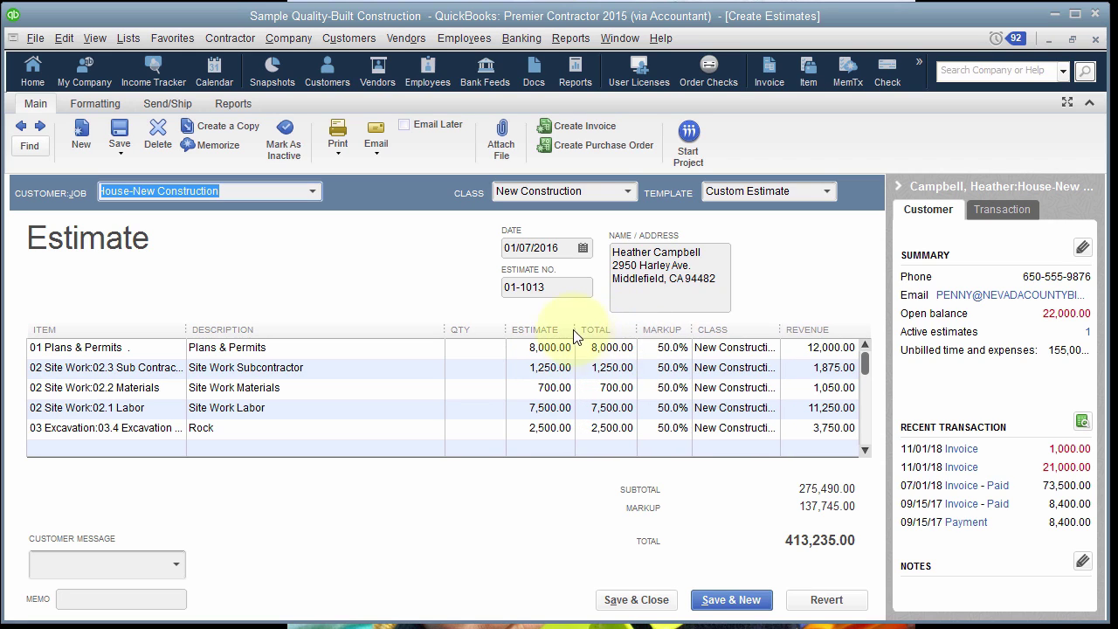
Examine the estimate, markup and revenue of the Site Work Subcontractor and Plans & Permits lines, and return to the job report
{"action": "left_click", "coordinate": [525, 366]}
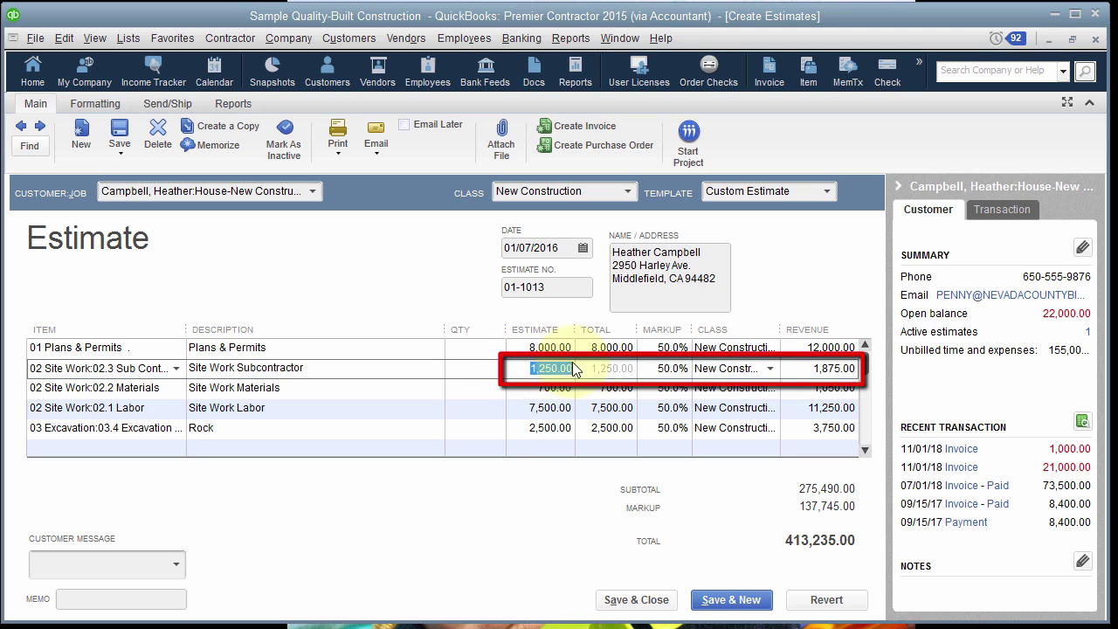
{"action": "left_click", "coordinate": [659, 371]}
{"action": "left_click", "coordinate": [804, 368]}
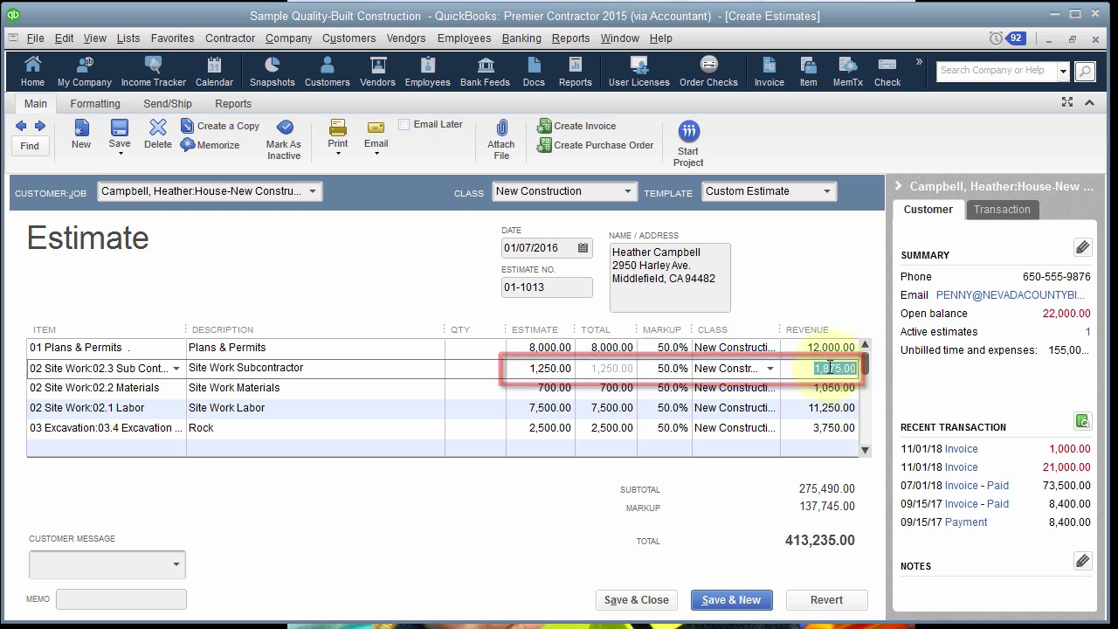
{"action": "left_click", "coordinate": [671, 368]}
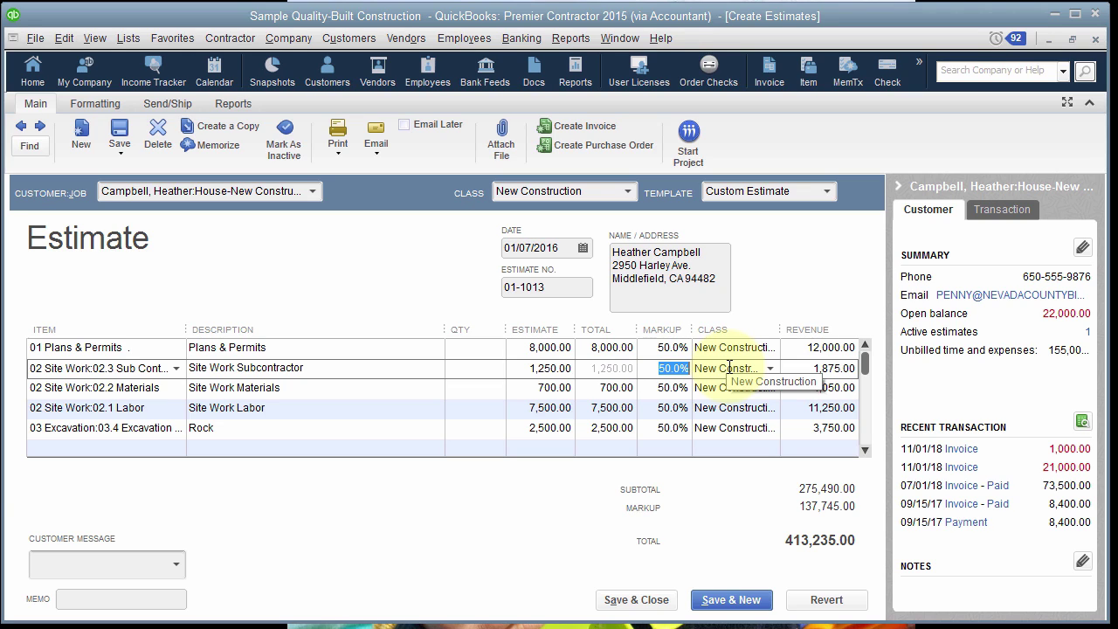
{"action": "left_click", "coordinate": [523, 367]}
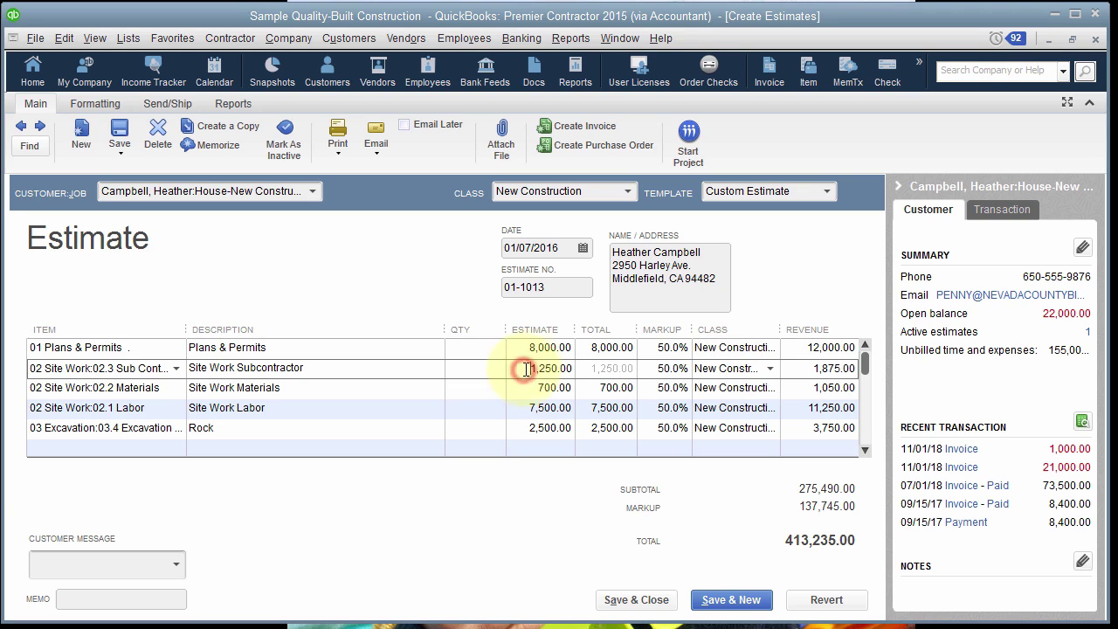
{"action": "left_click", "coordinate": [529, 348]}
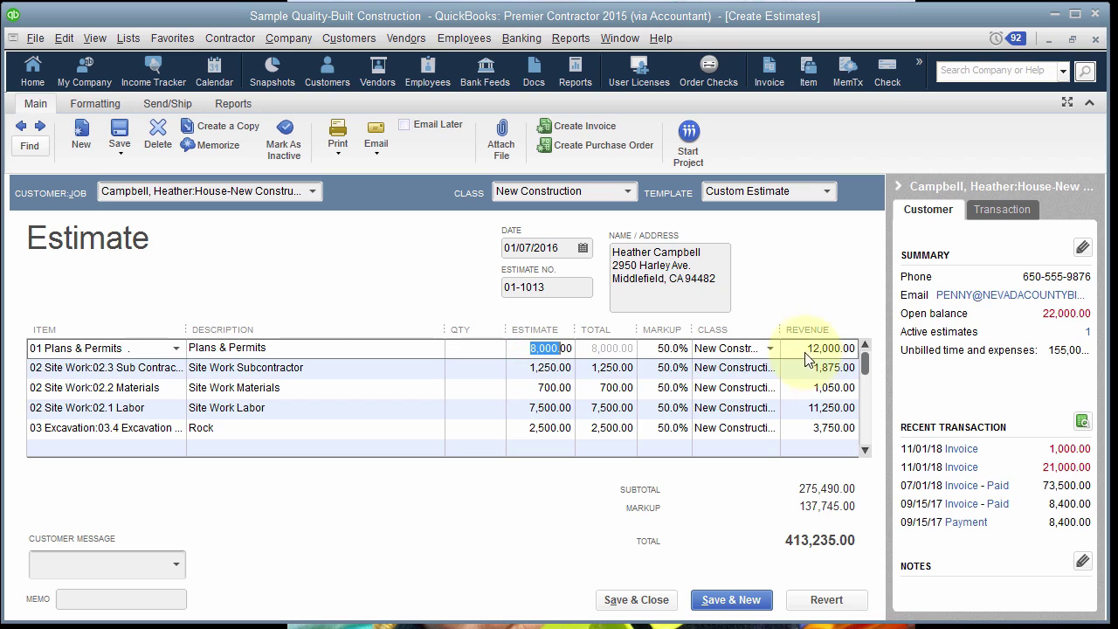
{"action": "left_click", "coordinate": [829, 347]}
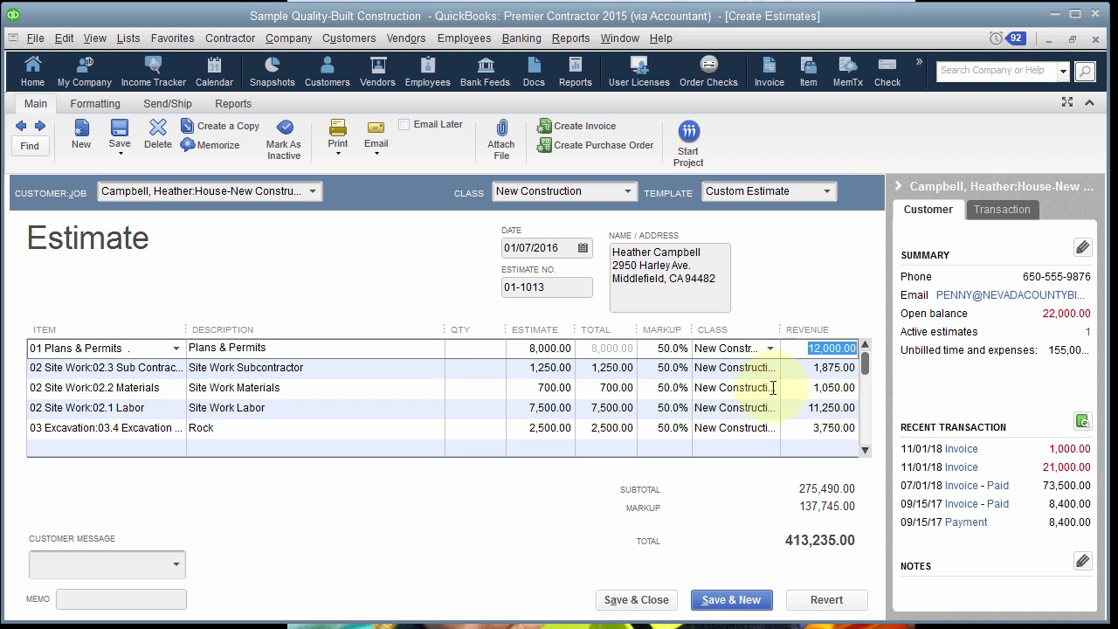
{"action": "left_click", "coordinate": [638, 600]}
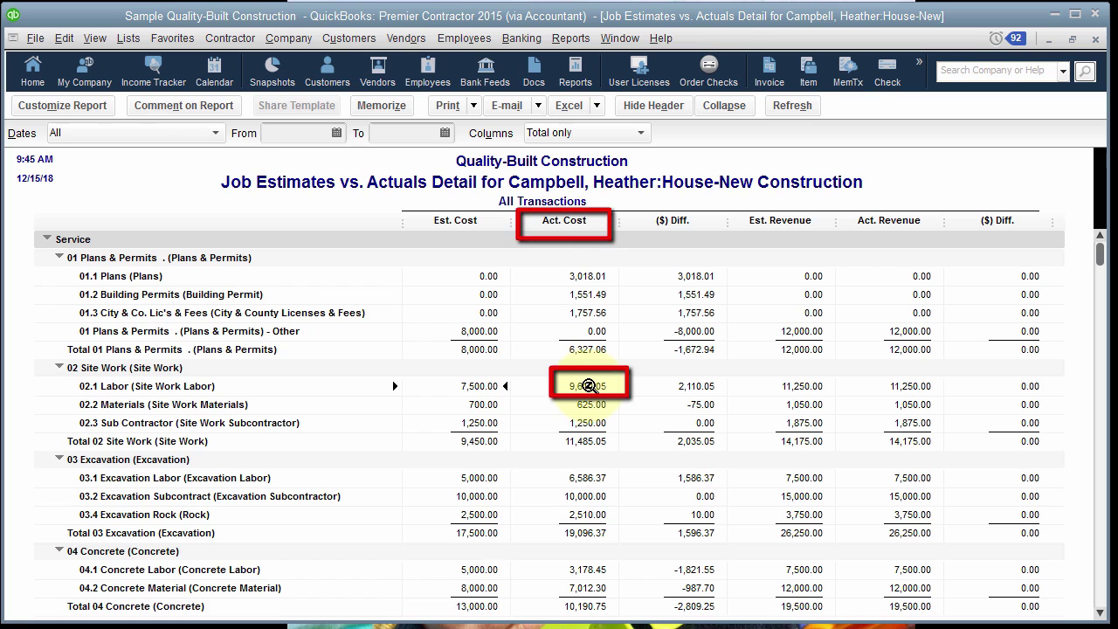
Open the actual cost detail of 02.1 Labor and look through the transactions behind it
{"action": "double_click", "coordinate": [589, 385]}
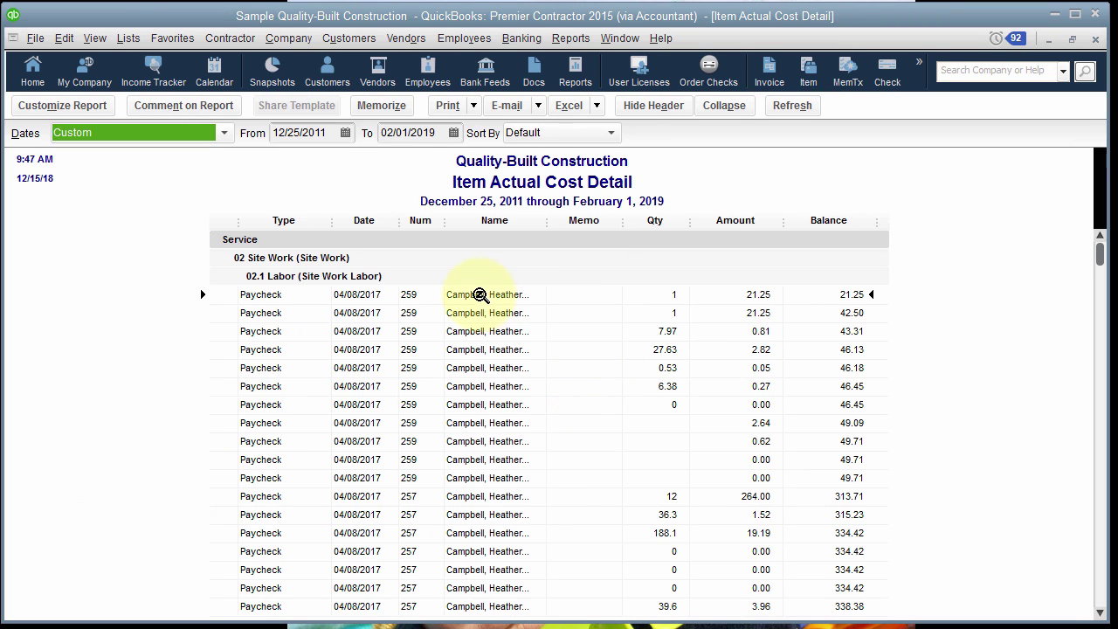
{"action": "scroll", "coordinate": [657, 367], "scroll_direction": "down", "scroll_amount": 15}
{"action": "scroll", "coordinate": [657, 368], "scroll_direction": "down", "scroll_amount": 10}
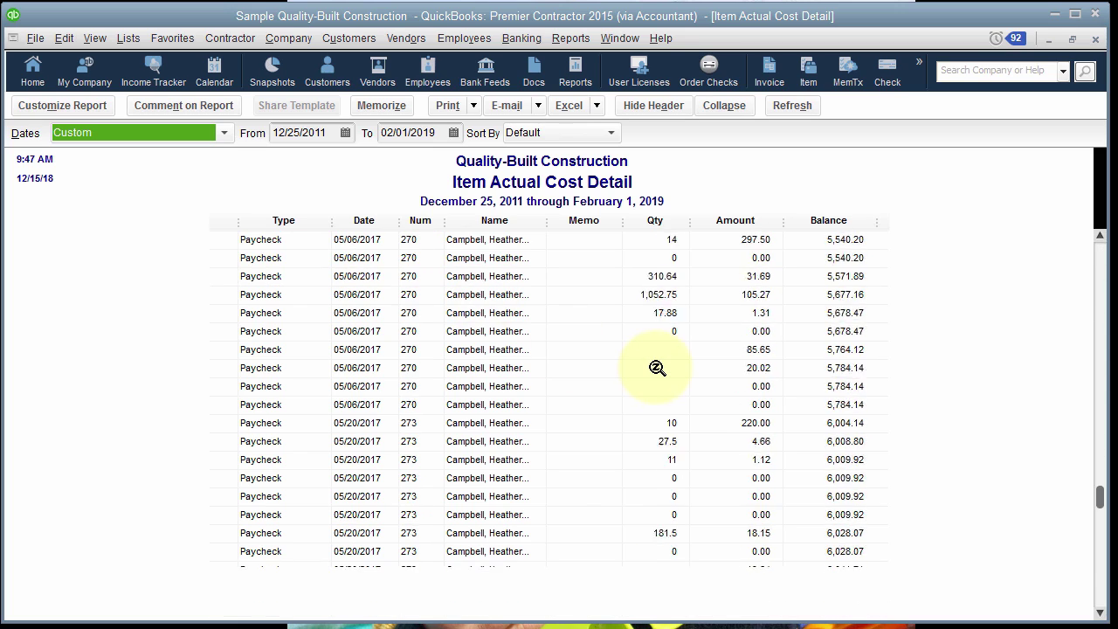
{"action": "scroll", "coordinate": [654, 370], "scroll_direction": "up", "scroll_amount": 15}
{"action": "scroll", "coordinate": [654, 371], "scroll_direction": "up", "scroll_amount": 4}
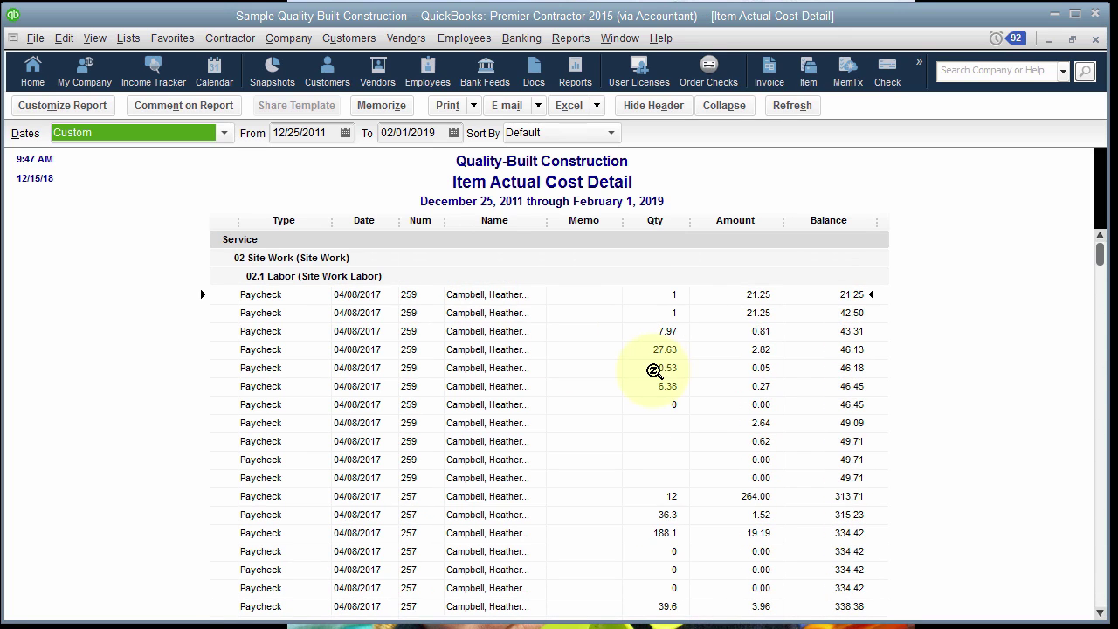
Inspect the first paycheck dated 04/08/2017, and close it and the actual cost detail report
{"action": "double_click", "coordinate": [514, 298]}
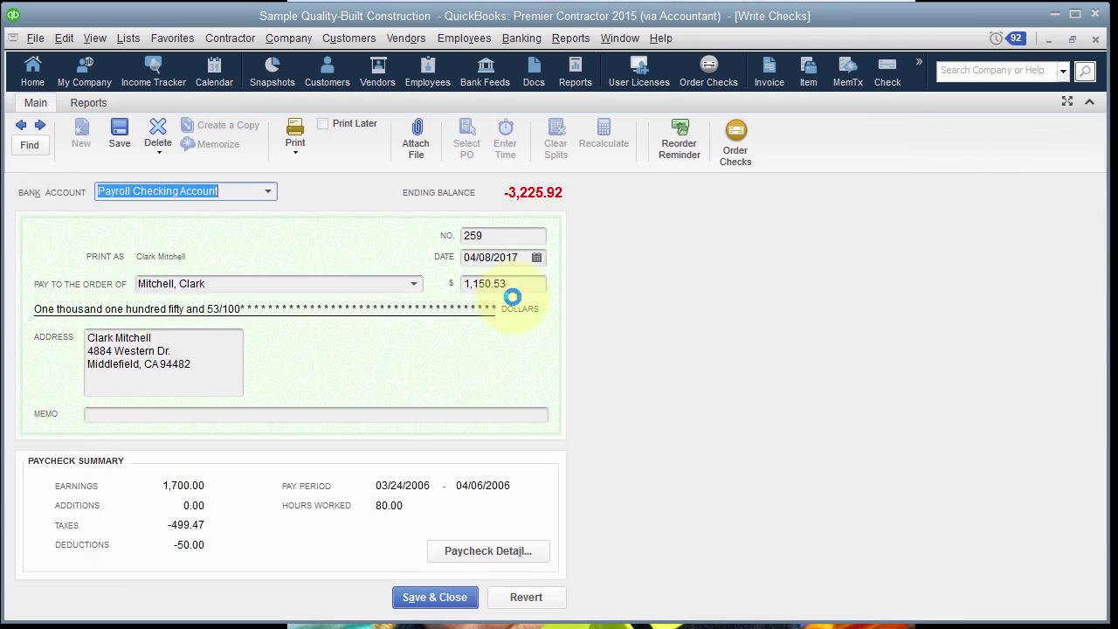
{"action": "left_click", "coordinate": [452, 599]}
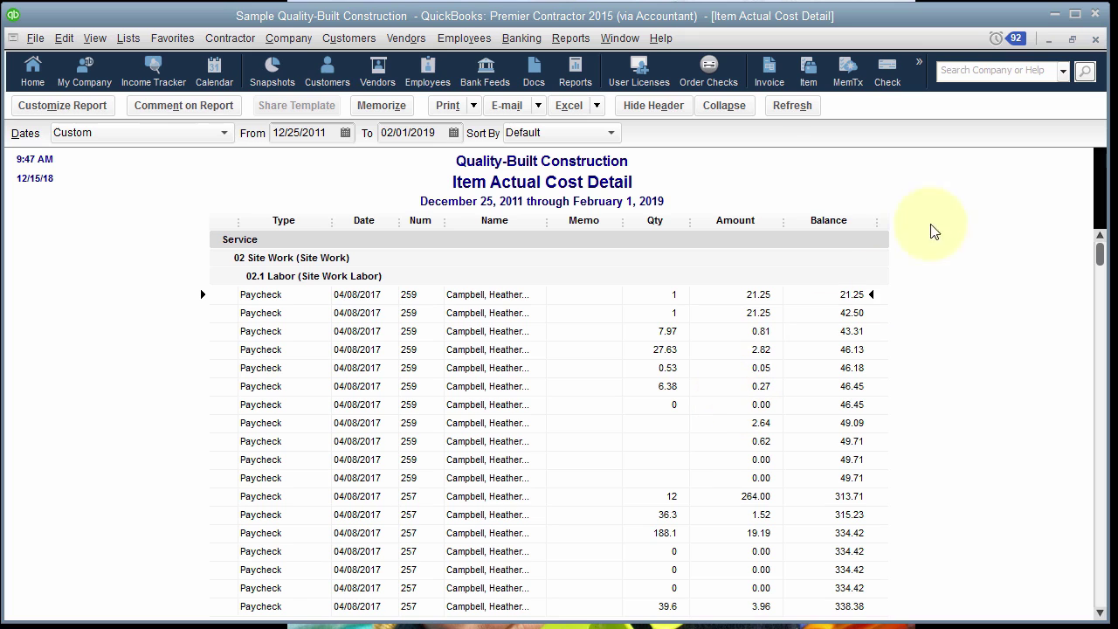
{"action": "left_click", "coordinate": [1095, 38]}
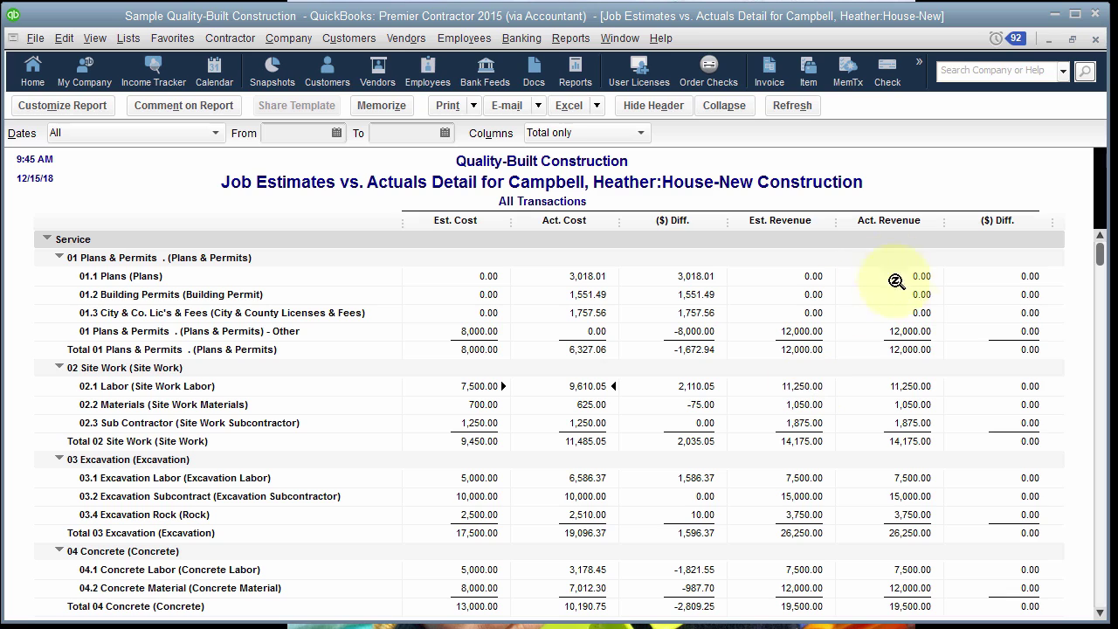
Trace the actual revenue of 02.1 Labor to the 06/25/2017 invoice, review its progress-billed lines and close the invoice
{"action": "double_click", "coordinate": [911, 388]}
{"action": "double_click", "coordinate": [769, 294]}
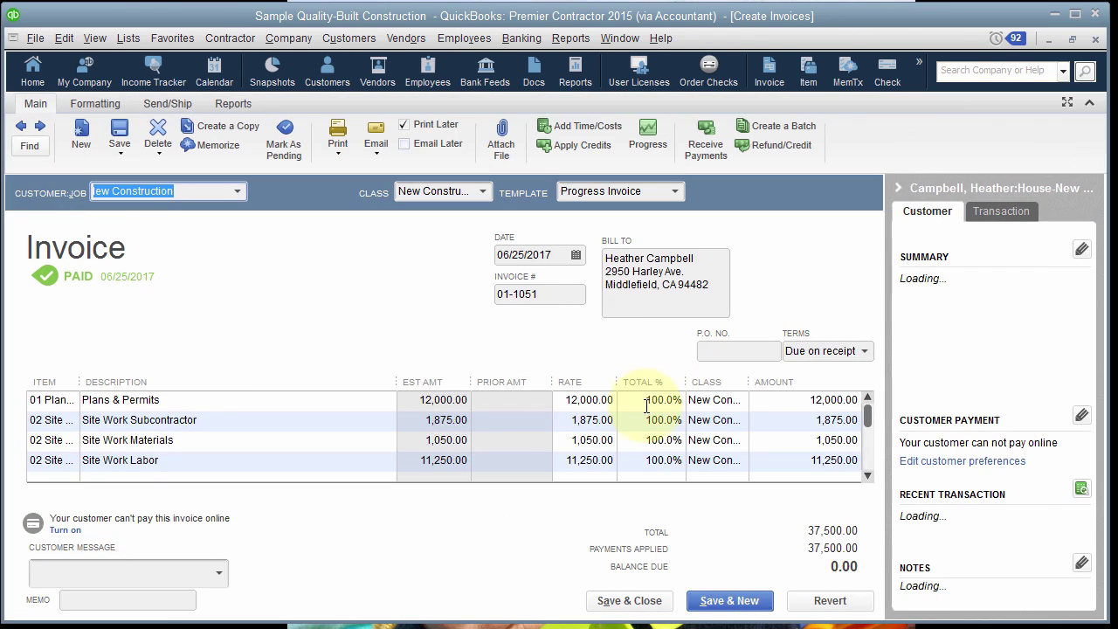
{"action": "scroll", "coordinate": [699, 397], "scroll_direction": "down", "scroll_amount": 10}
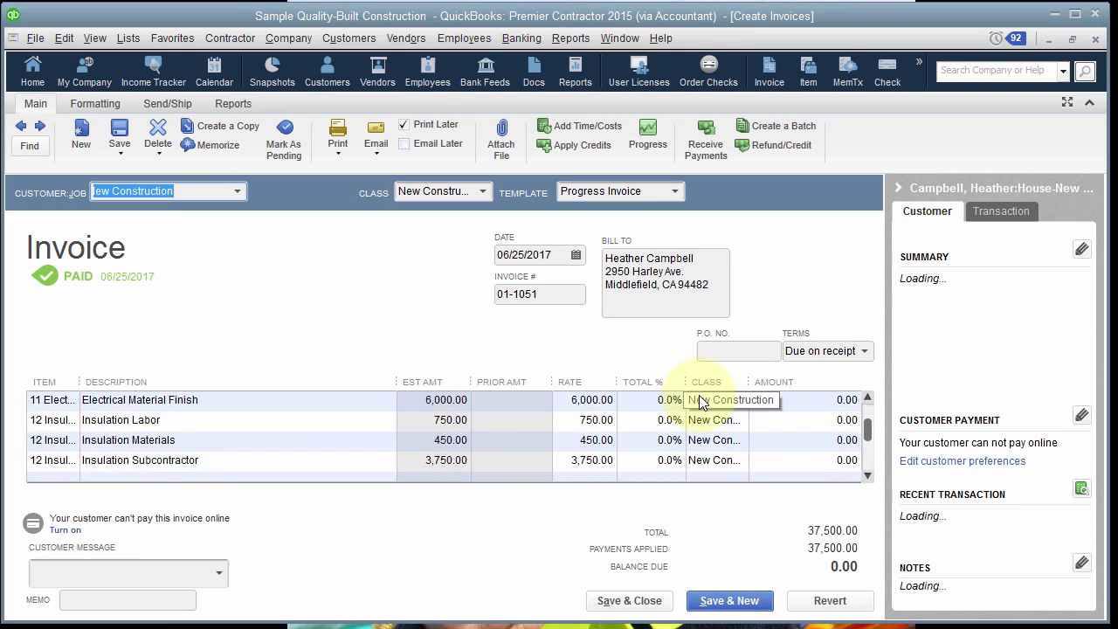
{"action": "scroll", "coordinate": [698, 399], "scroll_direction": "up", "scroll_amount": 10}
{"action": "left_click", "coordinate": [629, 601]}
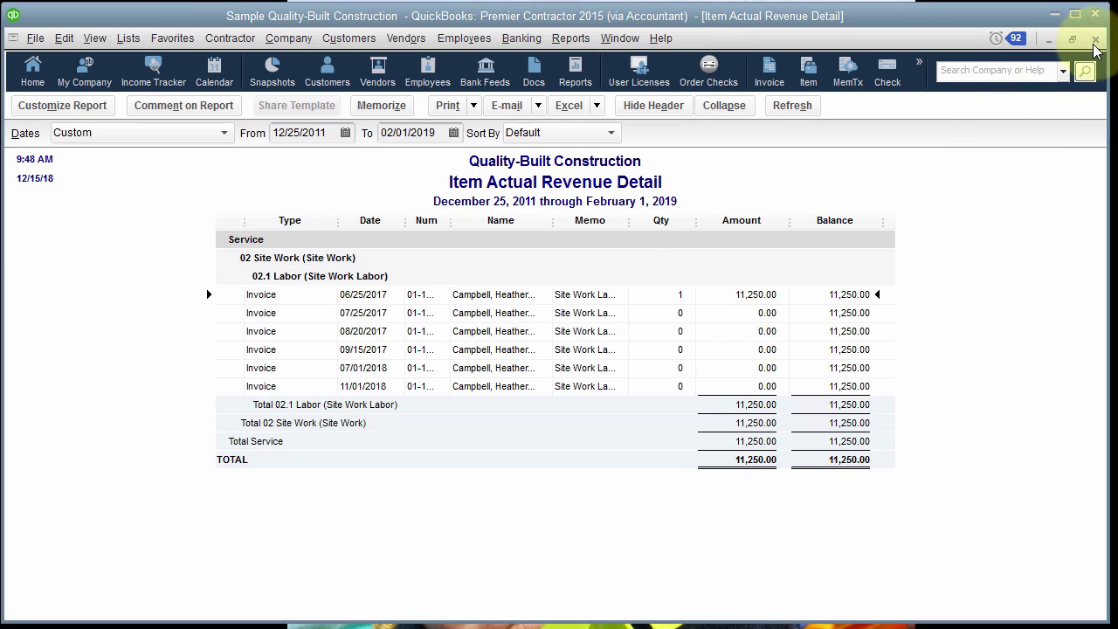
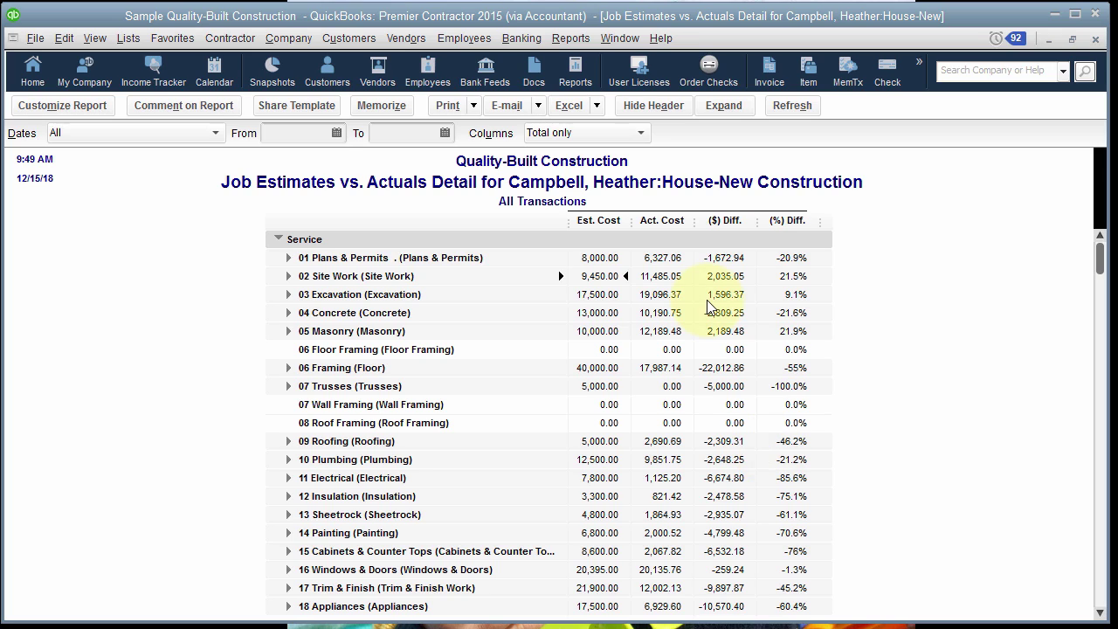
Customize the job report to add estimated revenue, actual revenue and the revenue $ difference, and remove the cost % difference
{"action": "left_click", "coordinate": [74, 110]}
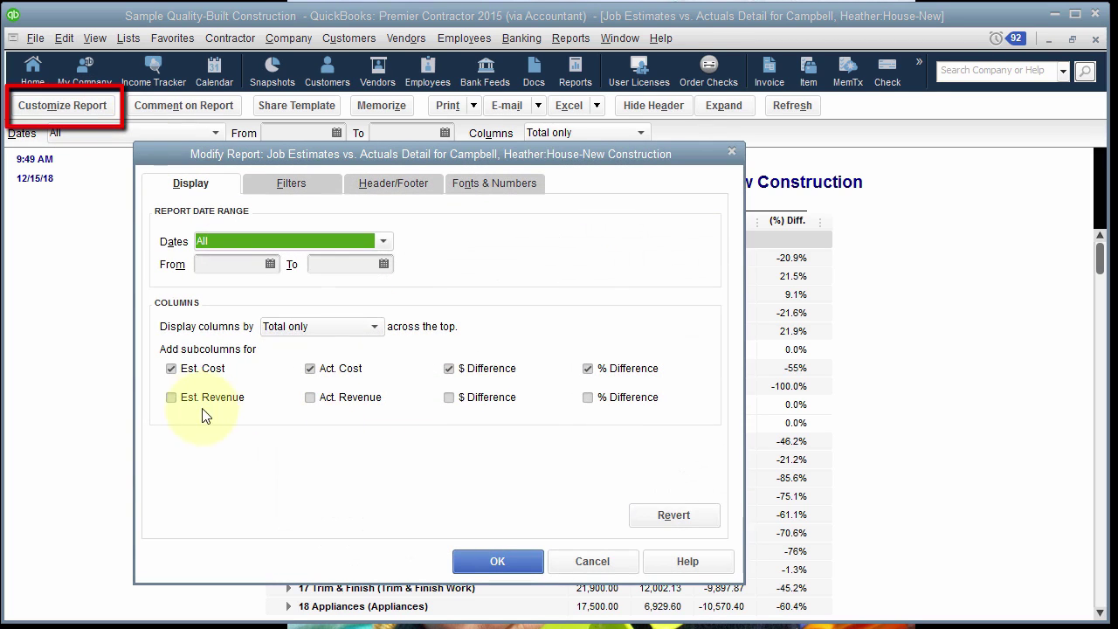
{"action": "left_click", "coordinate": [172, 397]}
{"action": "left_click", "coordinate": [309, 398]}
{"action": "left_click", "coordinate": [448, 397]}
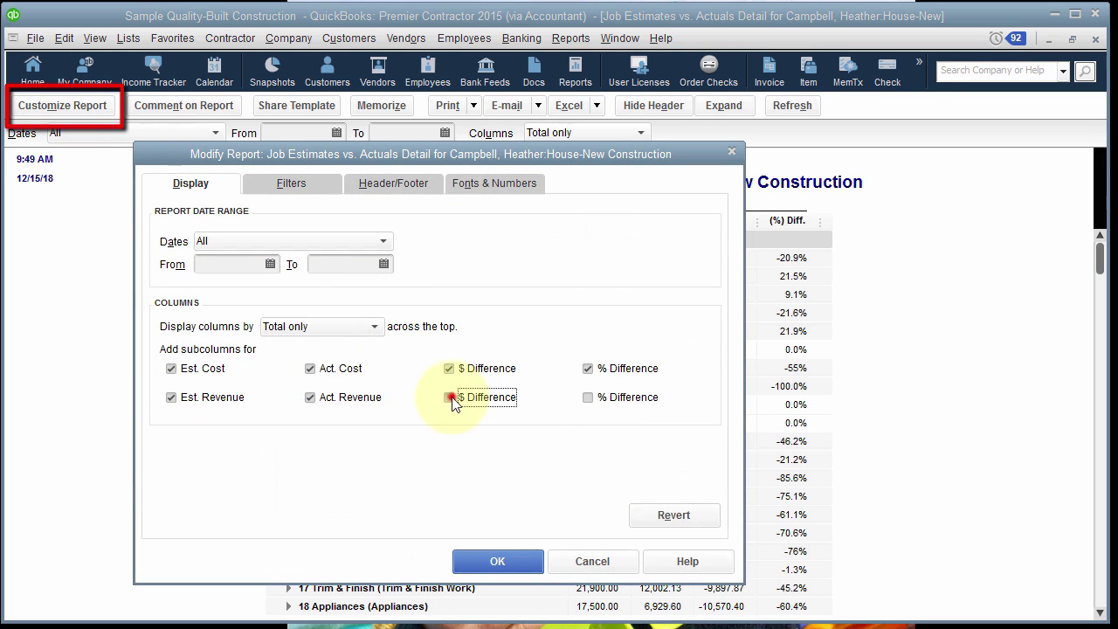
{"action": "left_click", "coordinate": [599, 368]}
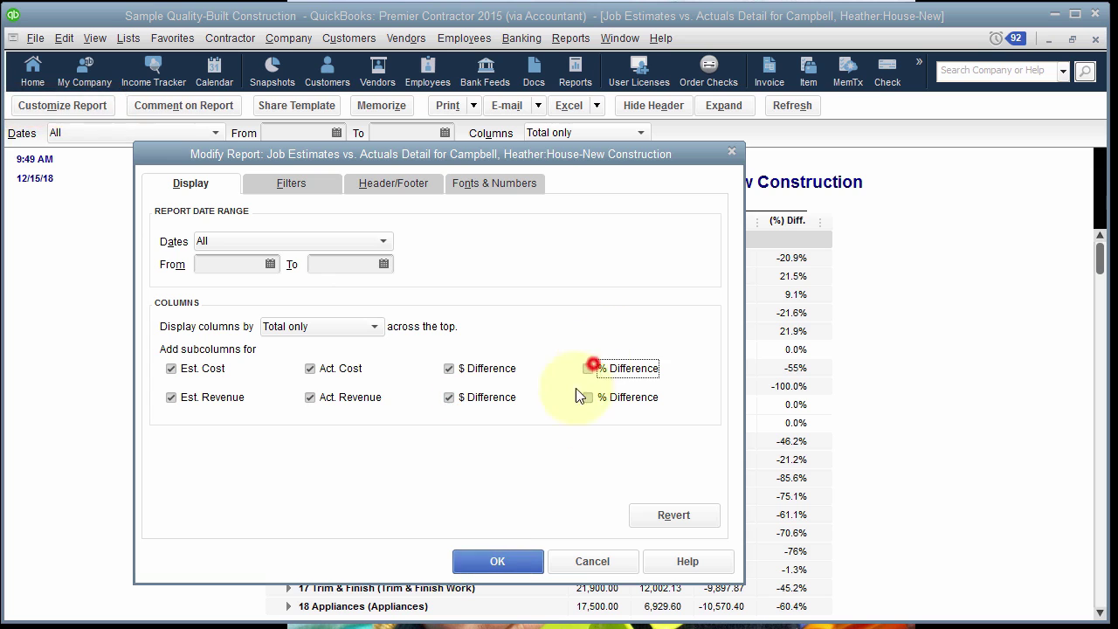
{"action": "left_click", "coordinate": [504, 560]}
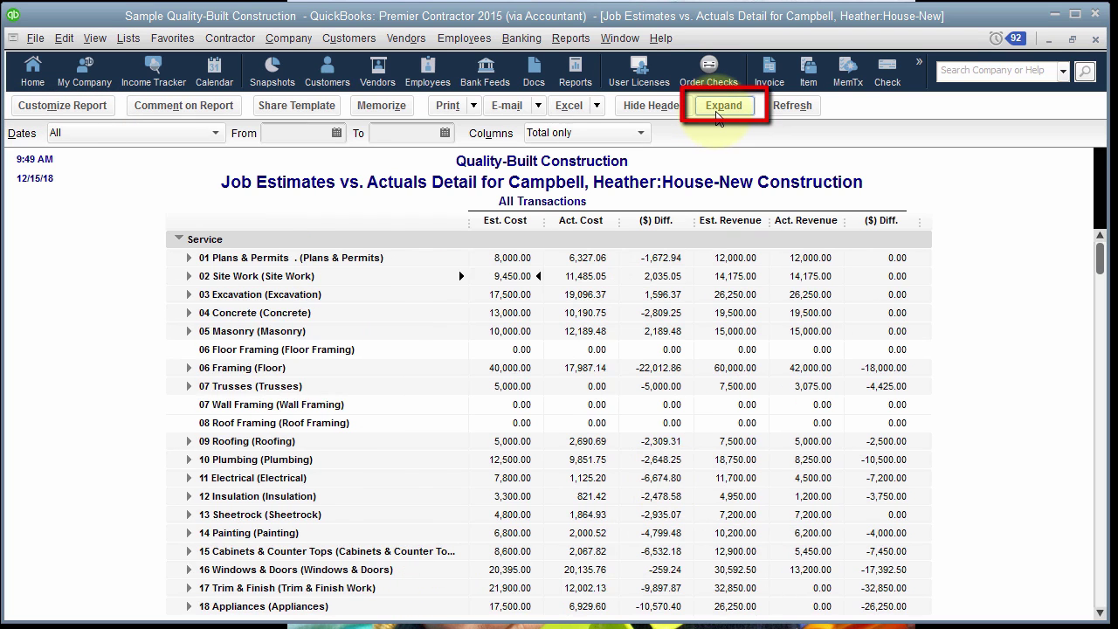
Expand the report to show all sub-items and review costs and revenue through the Framing and Trusses lines
{"action": "left_click", "coordinate": [717, 113]}
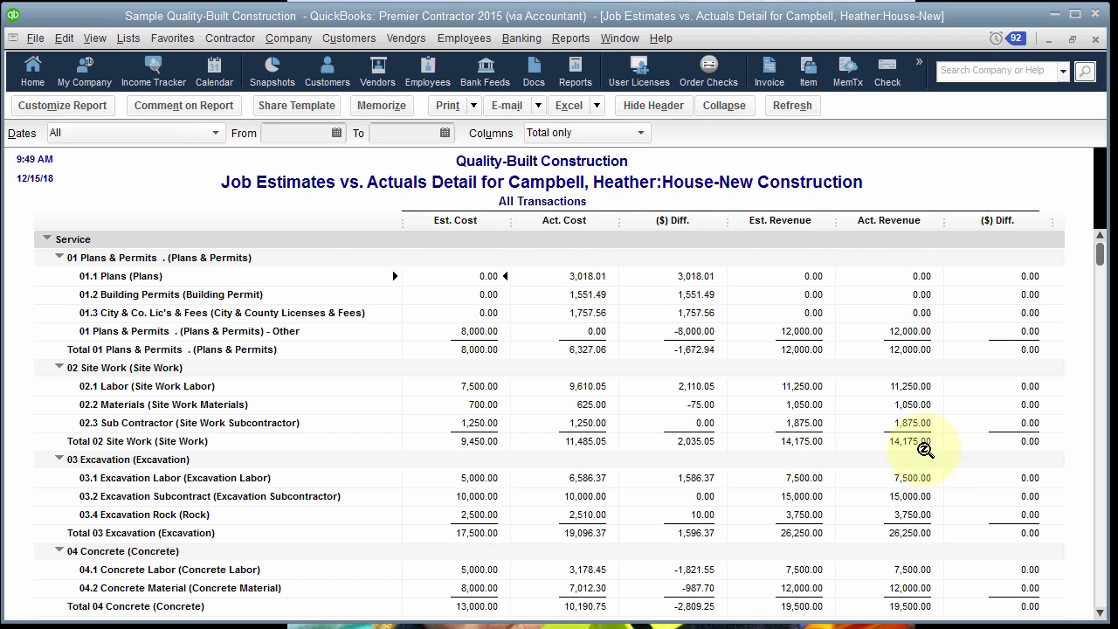
{"action": "scroll", "coordinate": [924, 449], "scroll_direction": "down", "scroll_amount": 4}
{"action": "scroll", "coordinate": [917, 445], "scroll_direction": "down", "scroll_amount": 1}
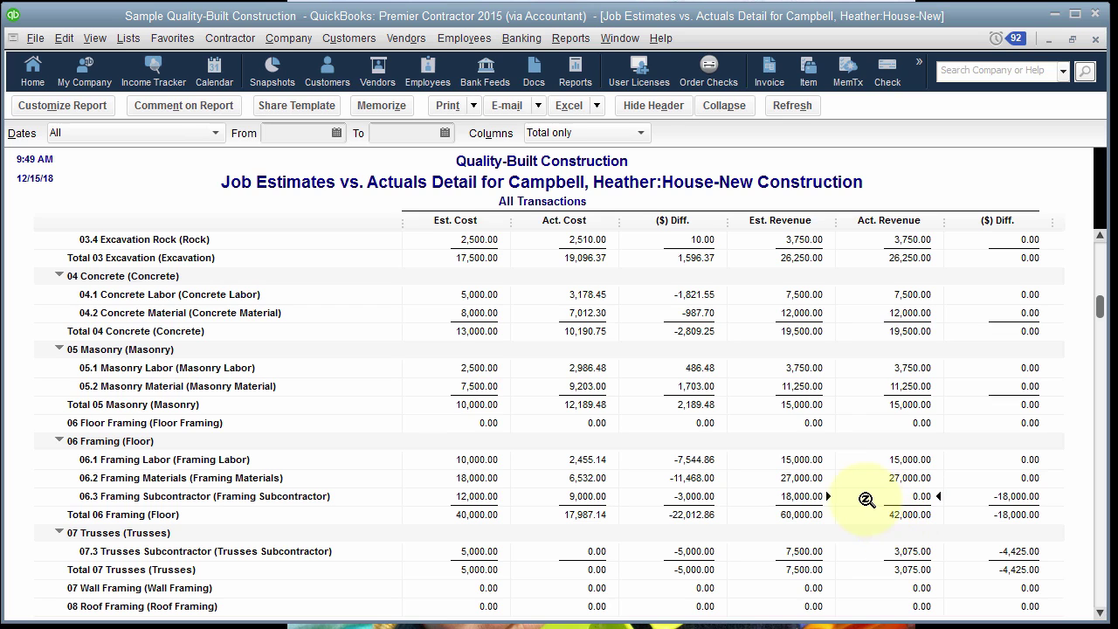
{"action": "scroll", "coordinate": [859, 495], "scroll_direction": "up", "scroll_amount": 5}
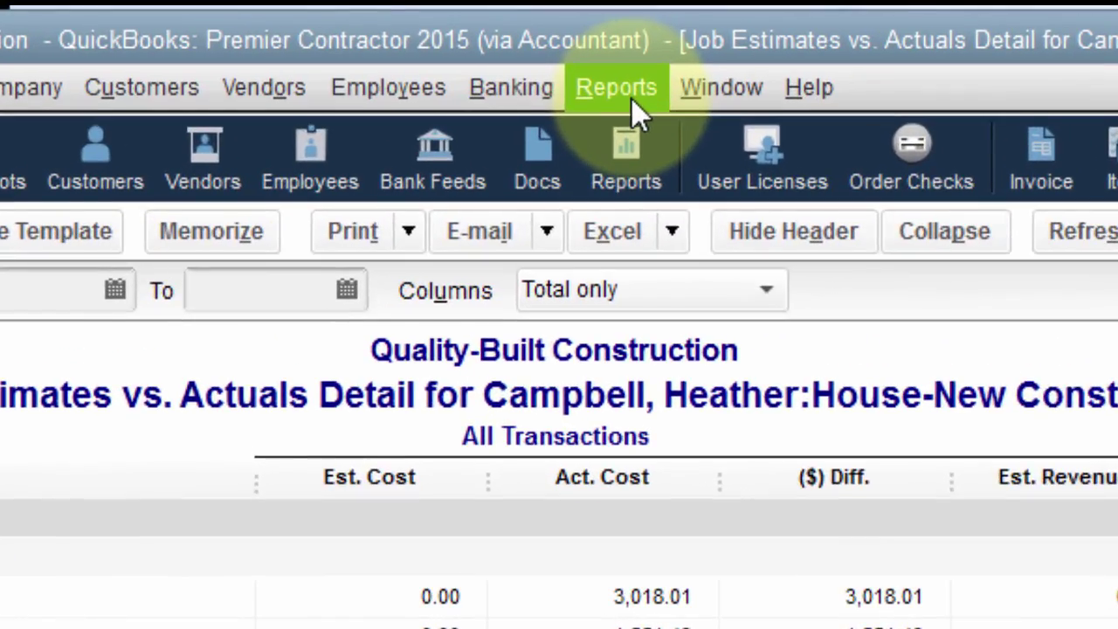
Run the Job Profitability Detail report for the same customer's House-New Construction job and look through its lines
{"action": "left_click", "coordinate": [631, 99]}
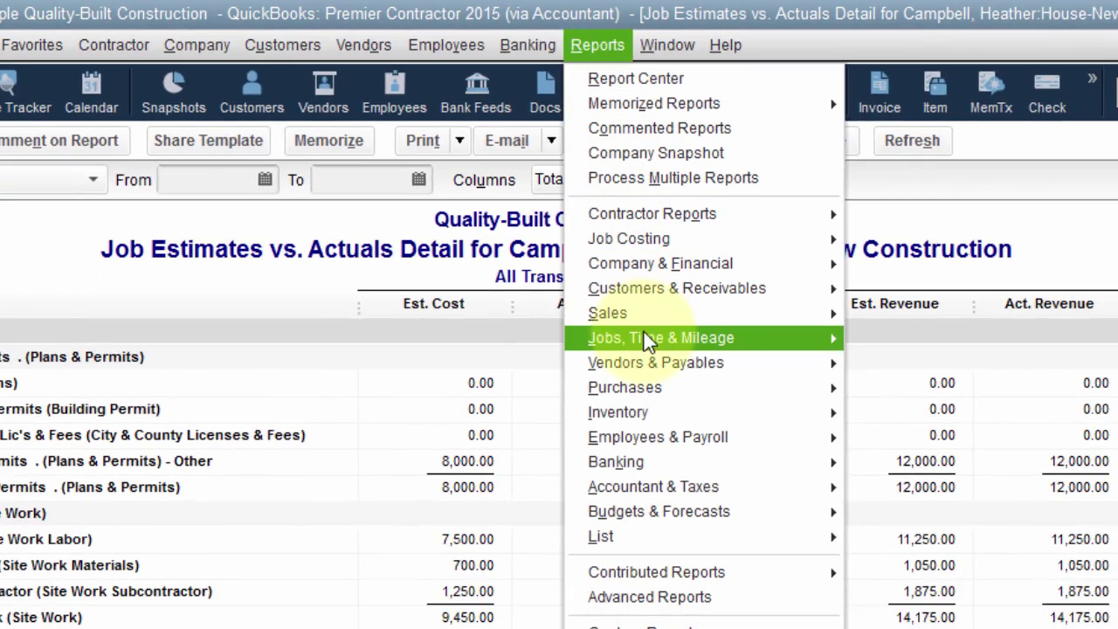
{"action": "mouse_move", "coordinate": [643, 341]}
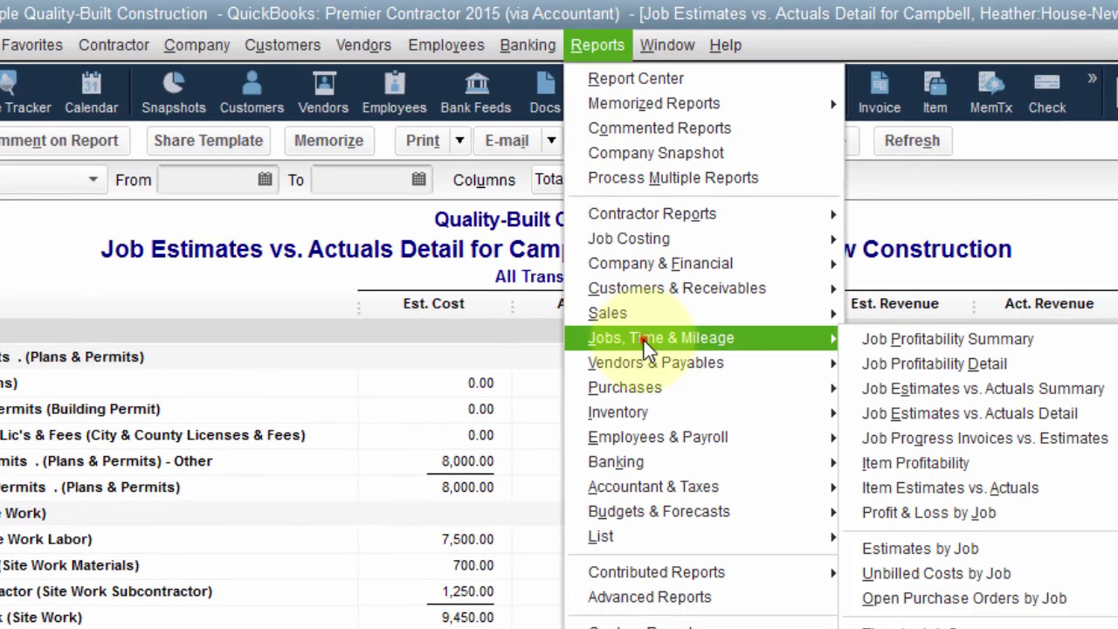
{"action": "left_click", "coordinate": [956, 365]}
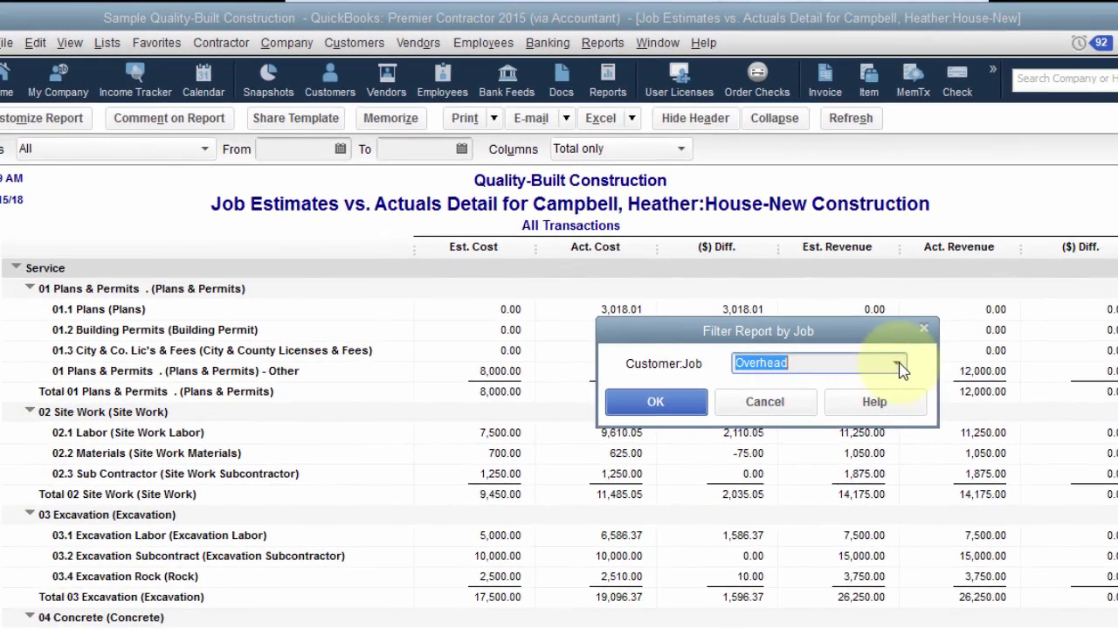
{"action": "left_click", "coordinate": [898, 364]}
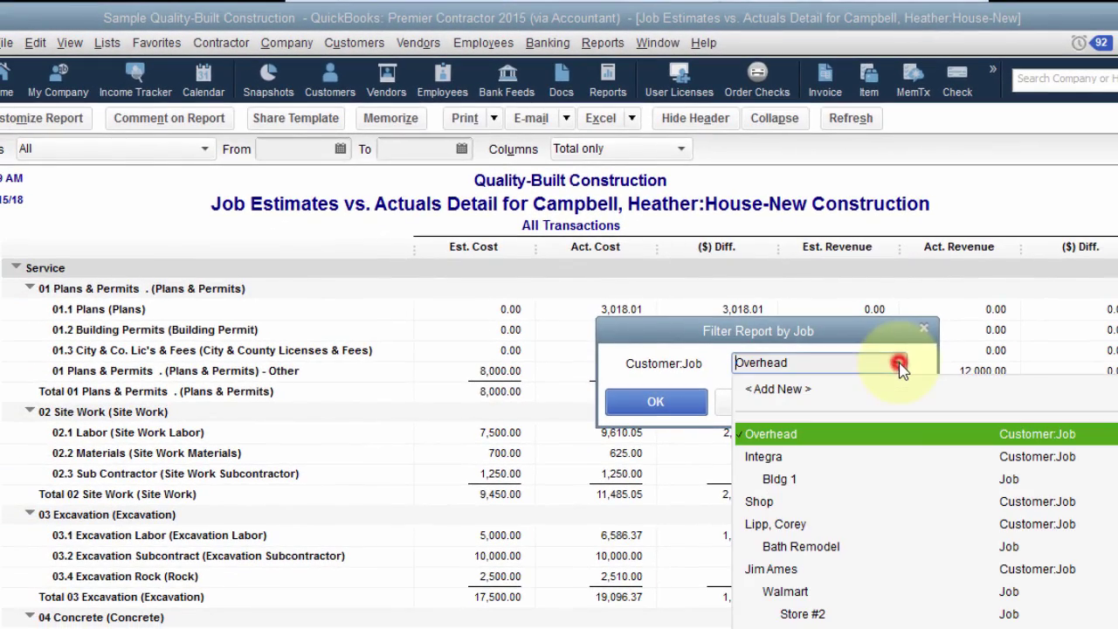
{"action": "scroll", "coordinate": [798, 576], "scroll_direction": "down", "scroll_amount": 3}
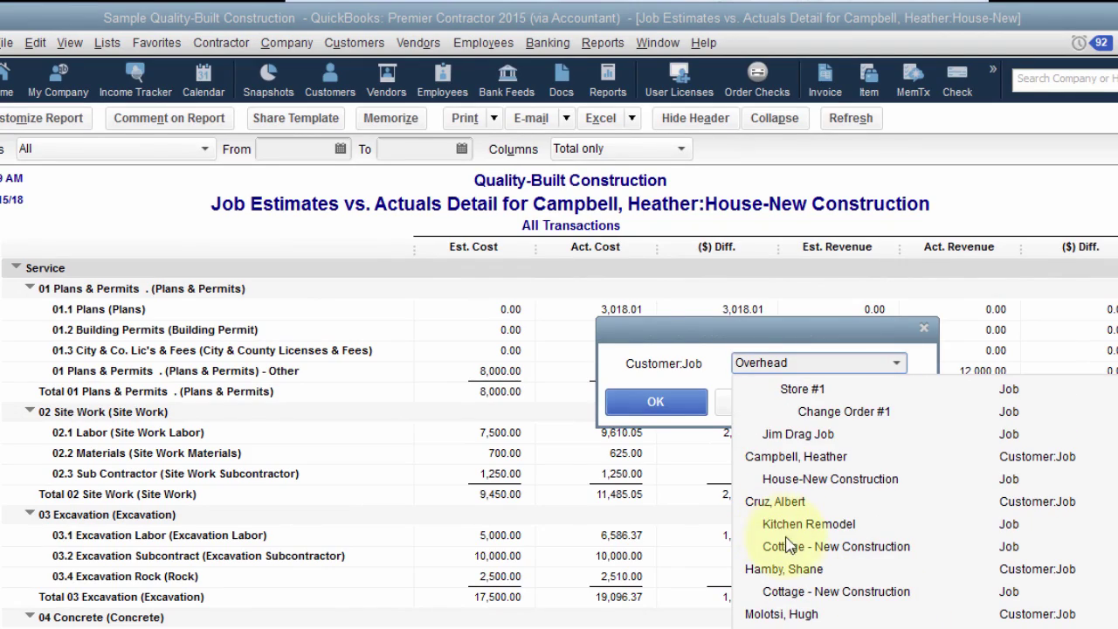
{"action": "left_click", "coordinate": [790, 480]}
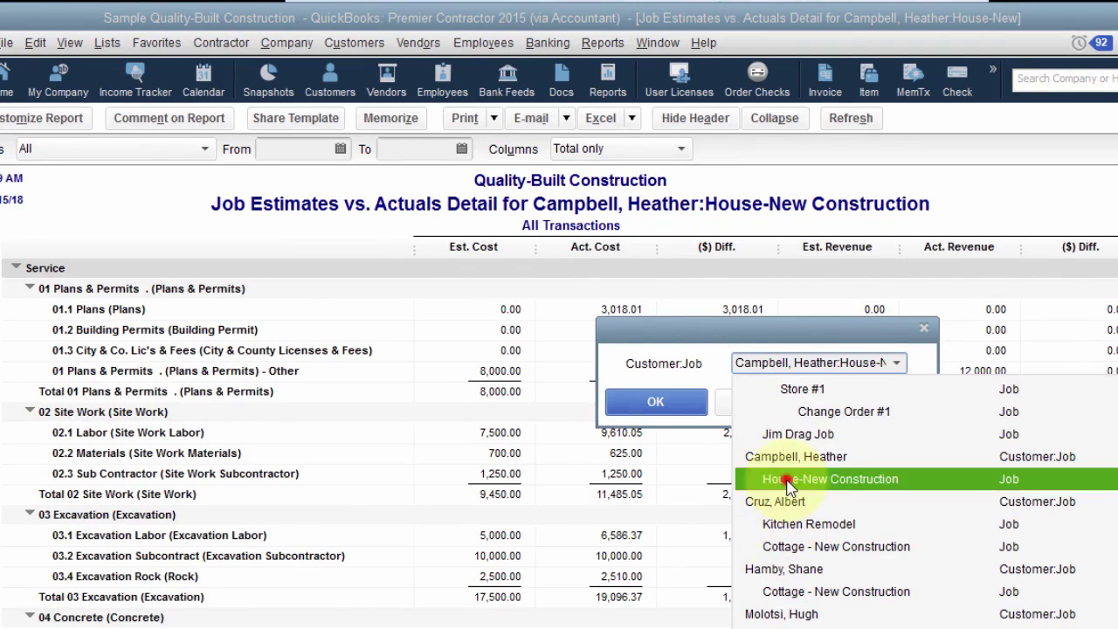
{"action": "left_click", "coordinate": [655, 401]}
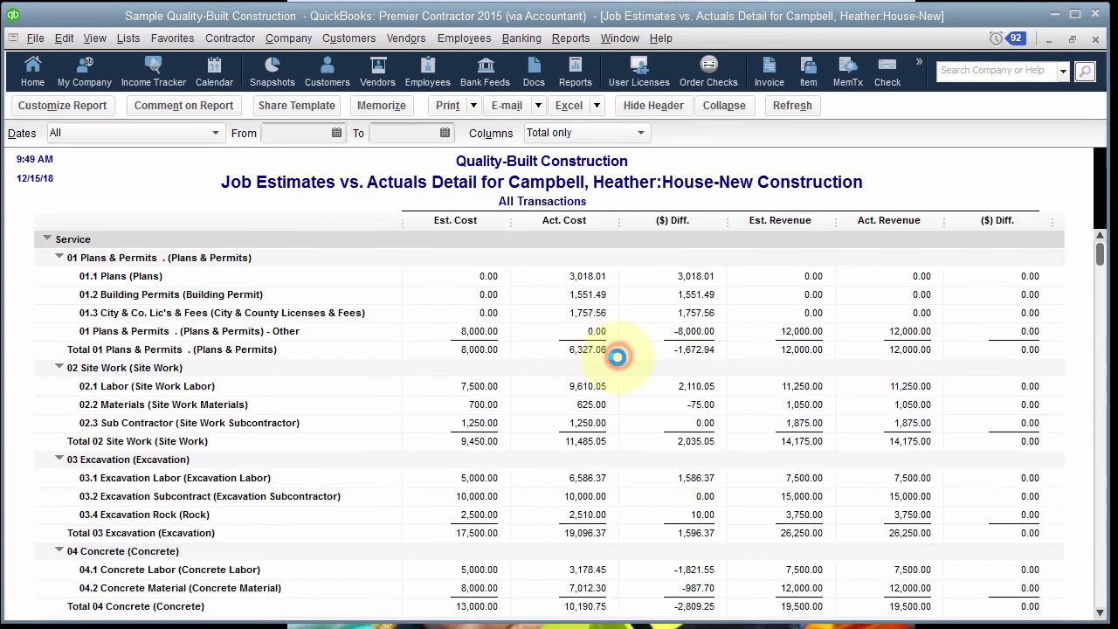
{"action": "double_click", "coordinate": [616, 357]}
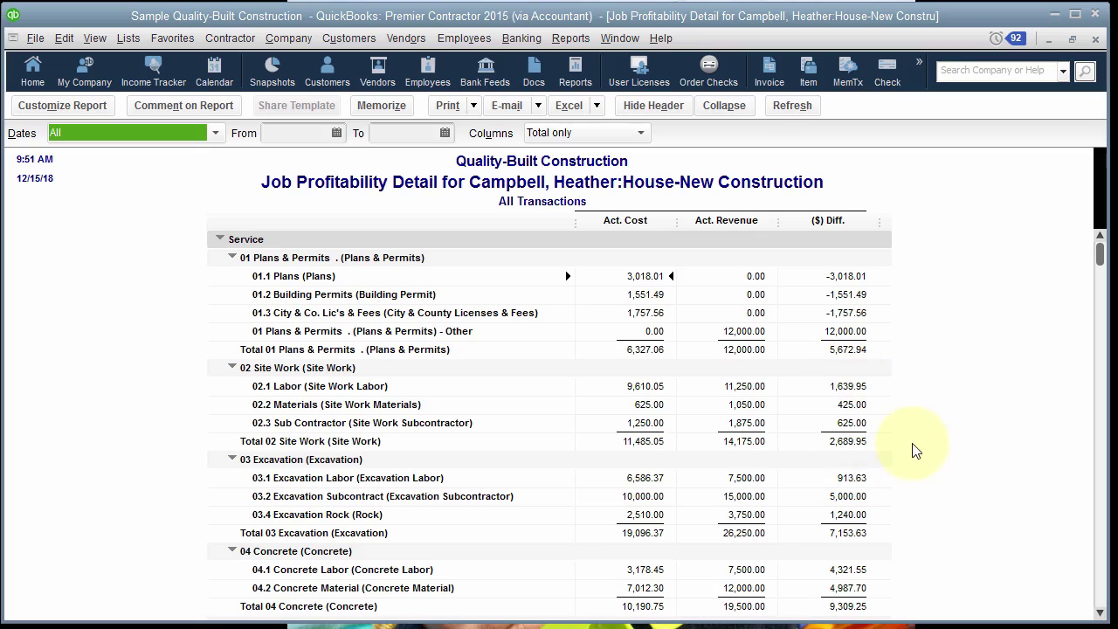
{"action": "scroll", "coordinate": [913, 441], "scroll_direction": "down", "scroll_amount": 15}
{"action": "scroll", "coordinate": [926, 323], "scroll_direction": "up", "scroll_amount": 15}
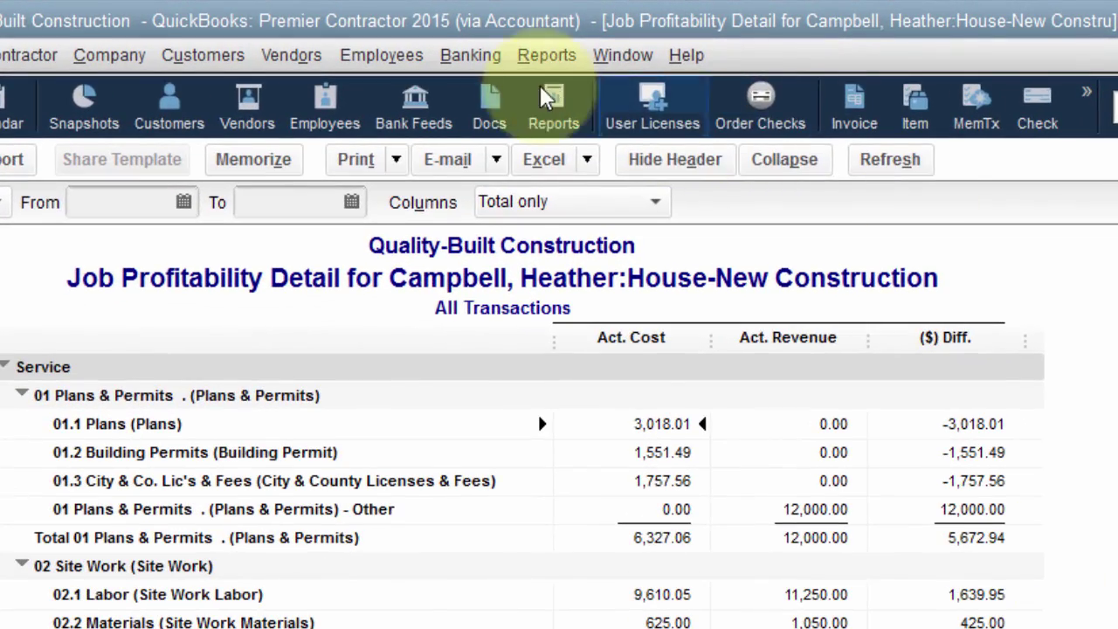
Run the Job Profitability Summary report for all jobs
{"action": "left_click", "coordinate": [553, 49]}
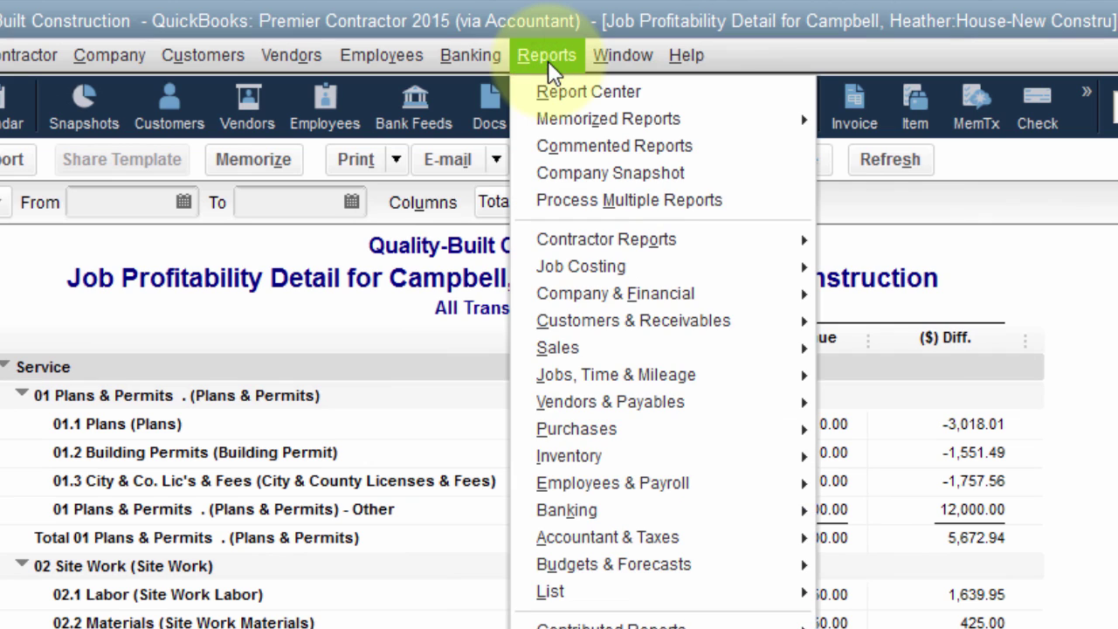
{"action": "left_click", "coordinate": [580, 375]}
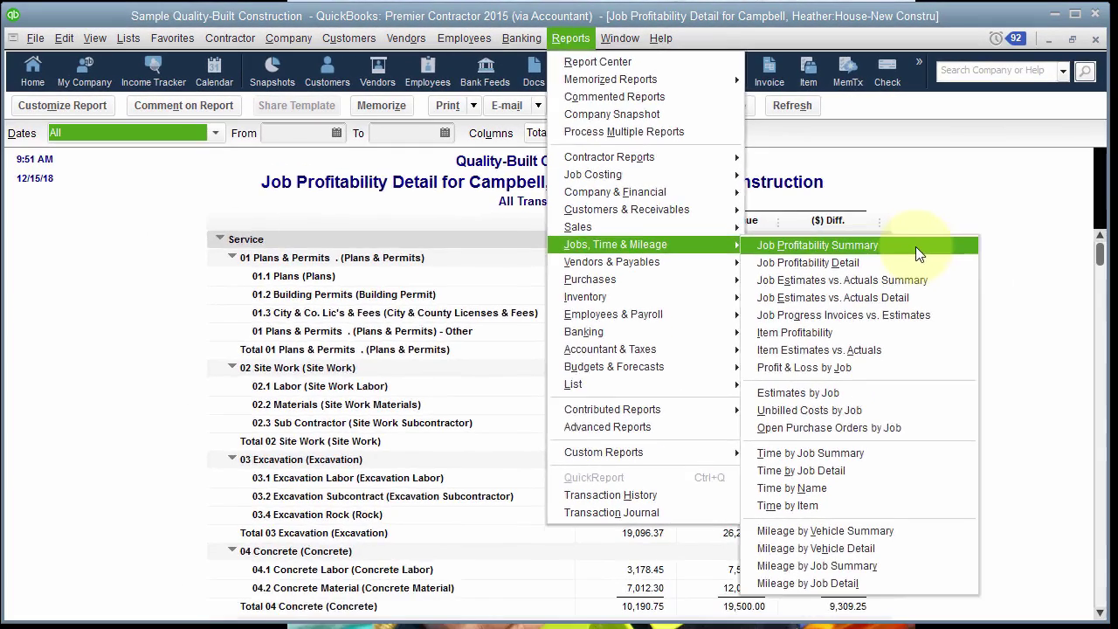
{"action": "left_click", "coordinate": [972, 293]}
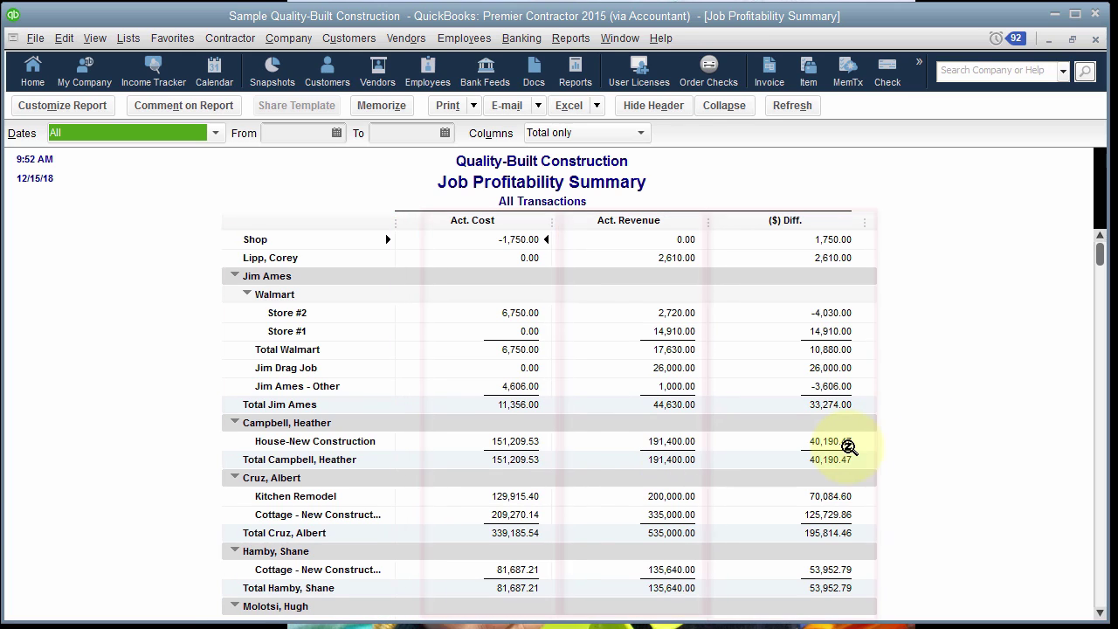
Limit the Job Profitability Summary to 01/01/2018 through 12/15/2018 and review the jobs down to the report total
{"action": "left_click", "coordinate": [311, 130]}
{"action": "type", "text": "01/01/2018"}
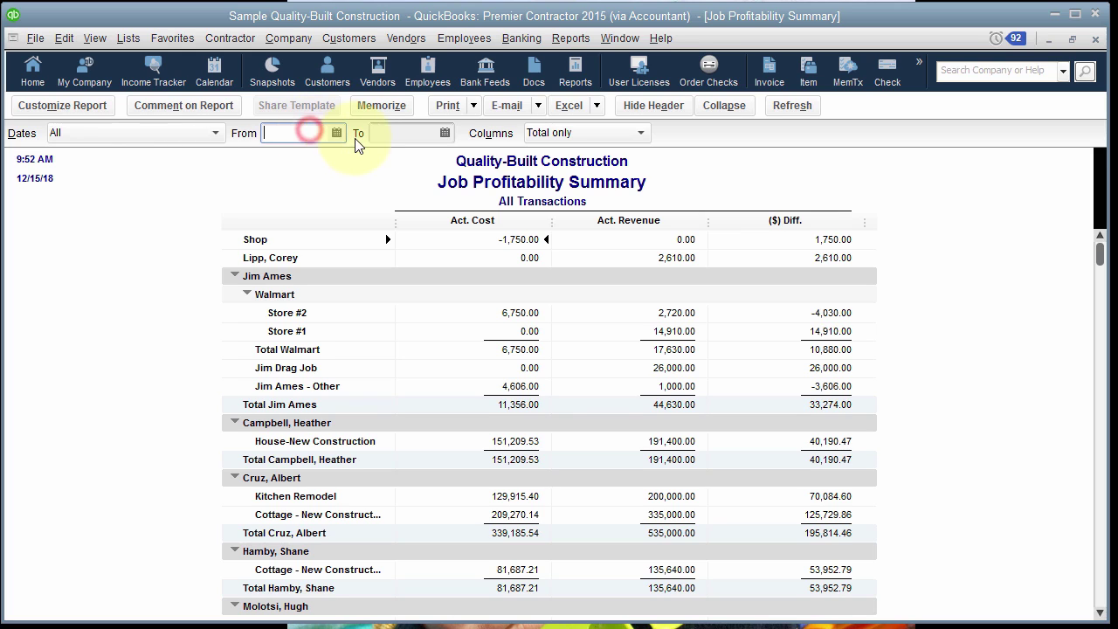
{"action": "key", "text": "Tab"}
{"action": "type", "text": "12/15/2018"}
{"action": "key", "text": "Tab"}
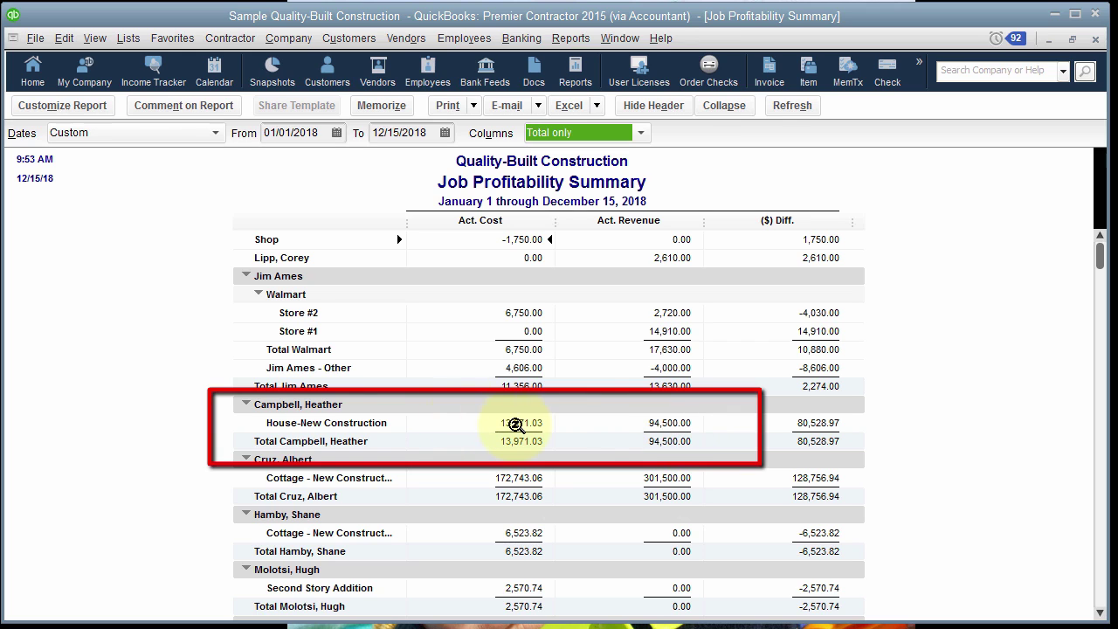
{"action": "scroll", "coordinate": [801, 387], "scroll_direction": "down", "scroll_amount": 4}
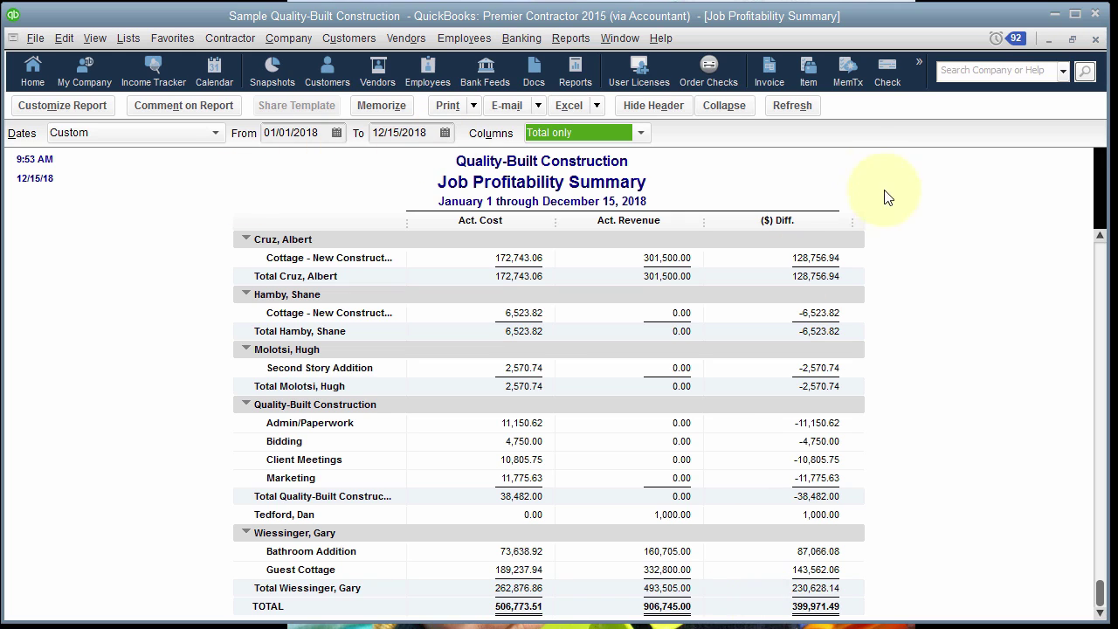
Run the Job Progress Invoices vs. Estimates report and look over its estimate and progress invoice columns
{"action": "left_click", "coordinate": [570, 39]}
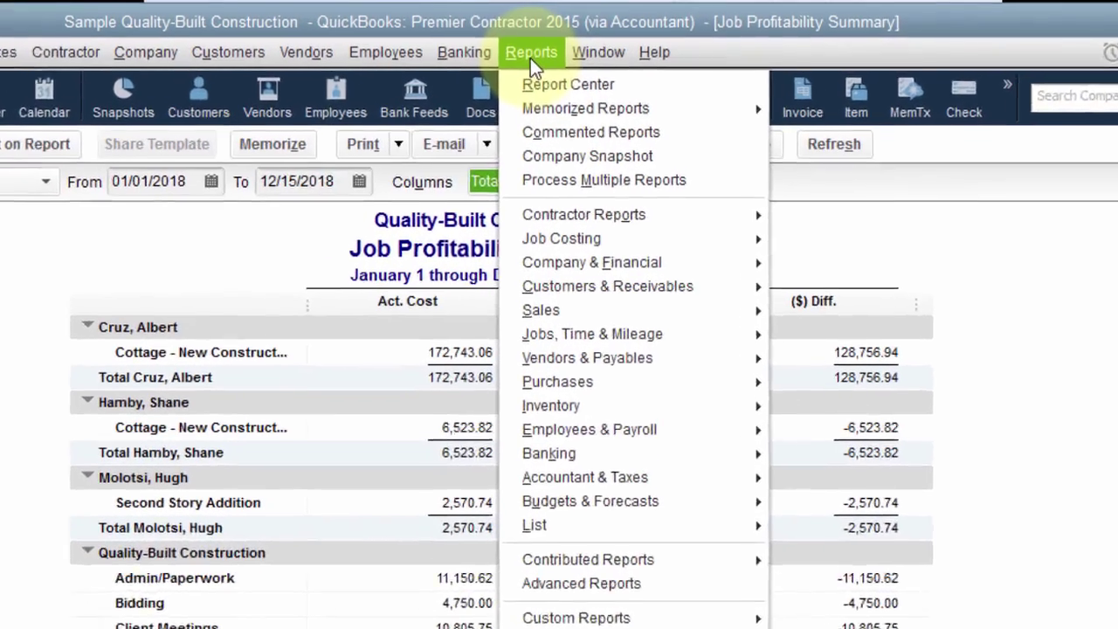
{"action": "left_click", "coordinate": [558, 44]}
{"action": "left_click", "coordinate": [513, 57]}
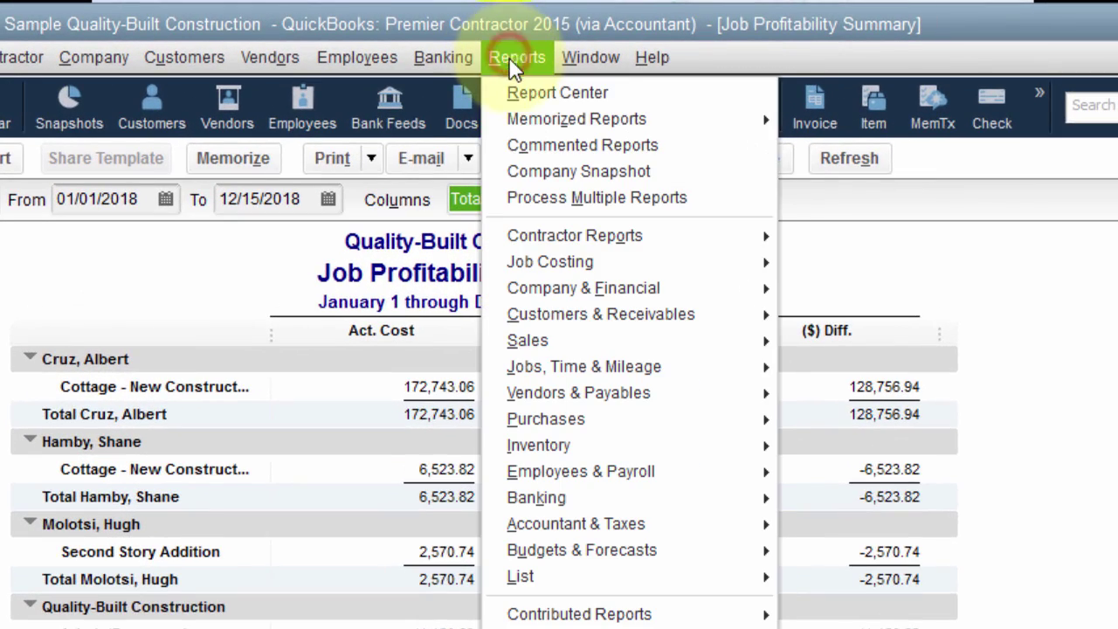
{"action": "left_click", "coordinate": [604, 366]}
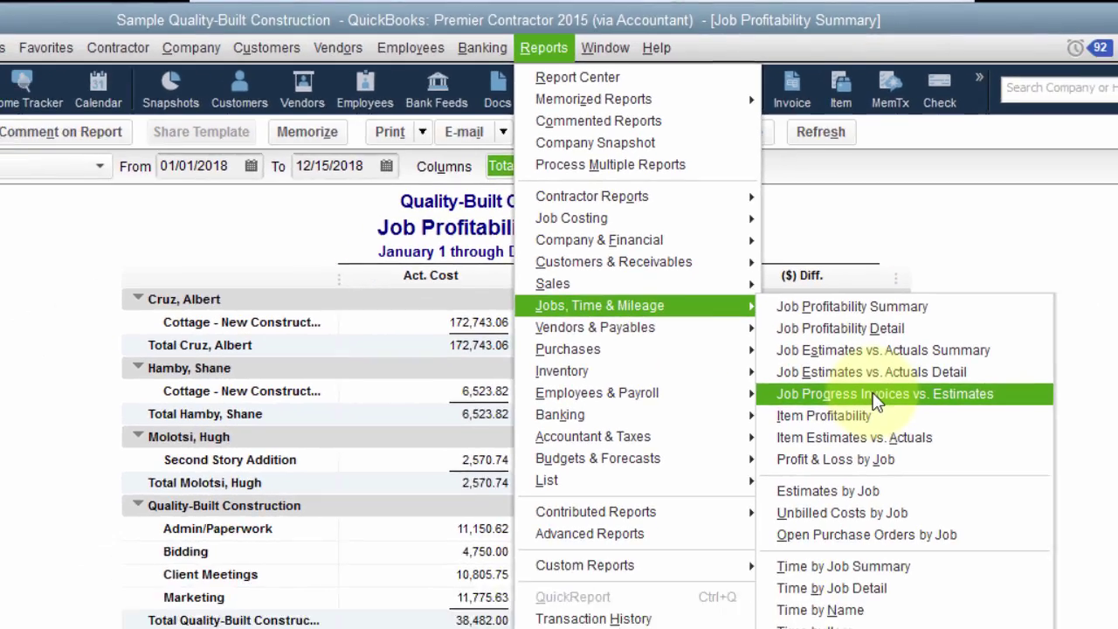
{"action": "left_click", "coordinate": [875, 395]}
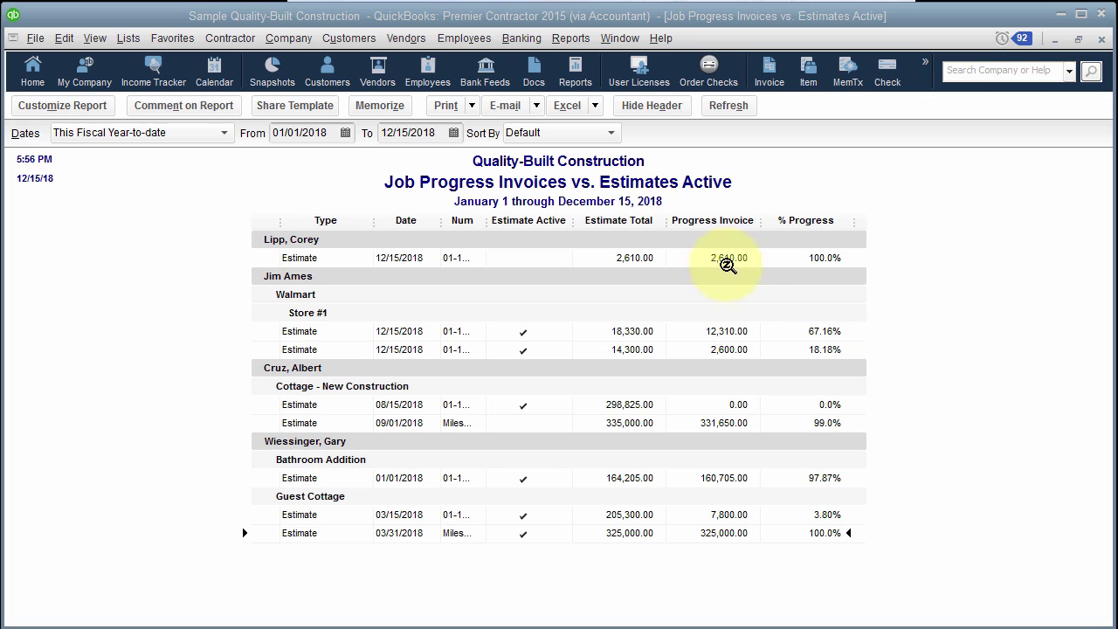
{"action": "left_click_drag", "start_coordinate": [633, 216], "coordinate": [632, 245]}
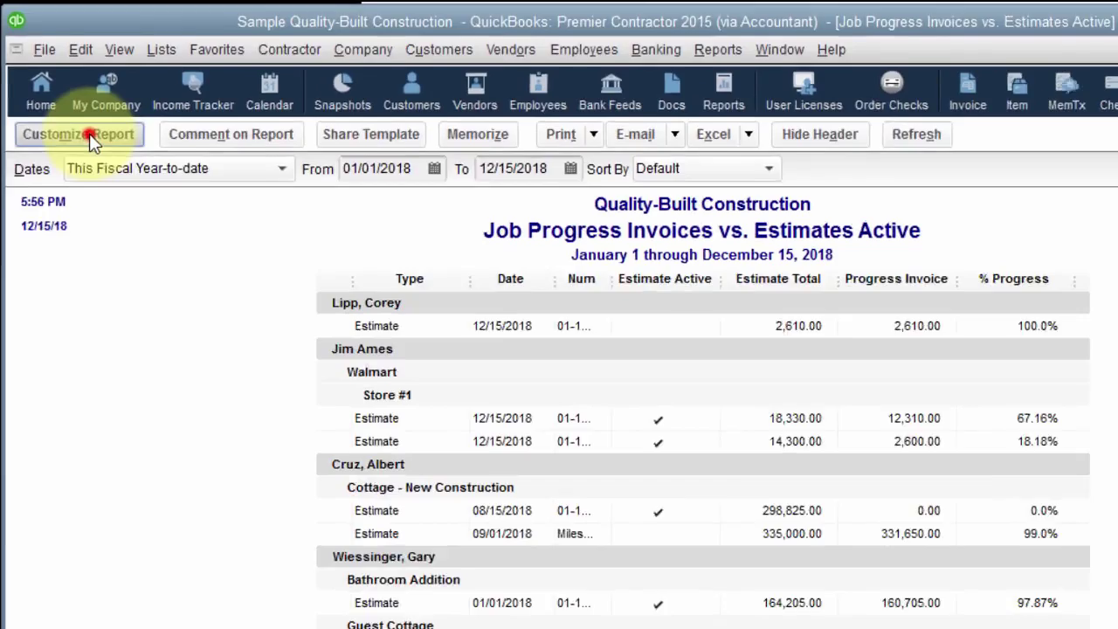
Filter the progress invoices report to active estimates only by setting Estimate Active to Yes
{"action": "left_click", "coordinate": [166, 255]}
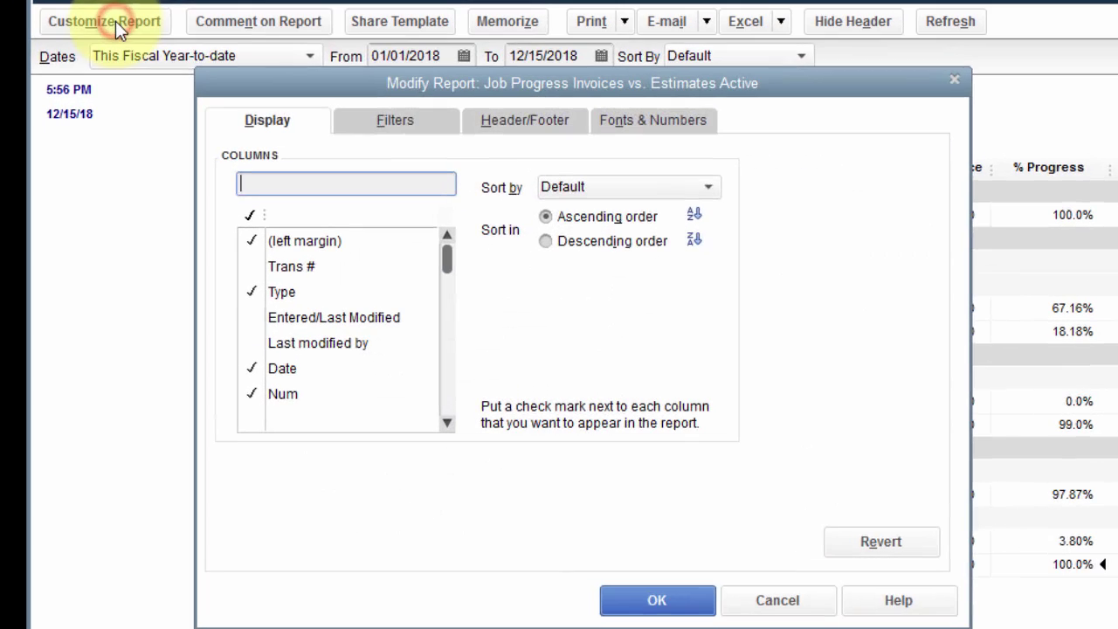
{"action": "left_click", "coordinate": [372, 118]}
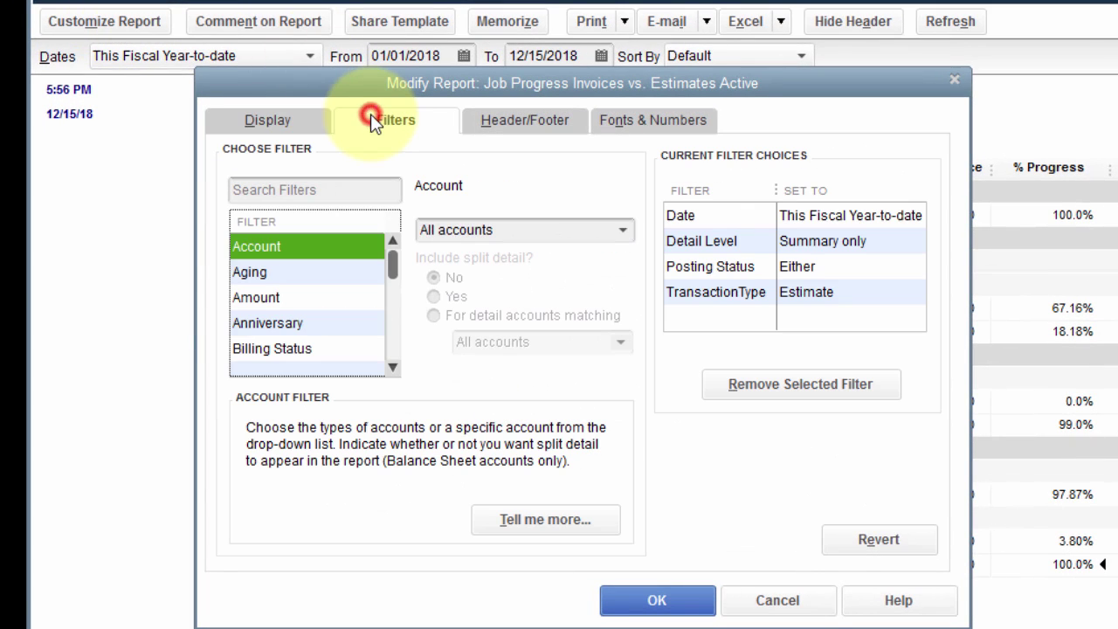
{"action": "left_click", "coordinate": [393, 368]}
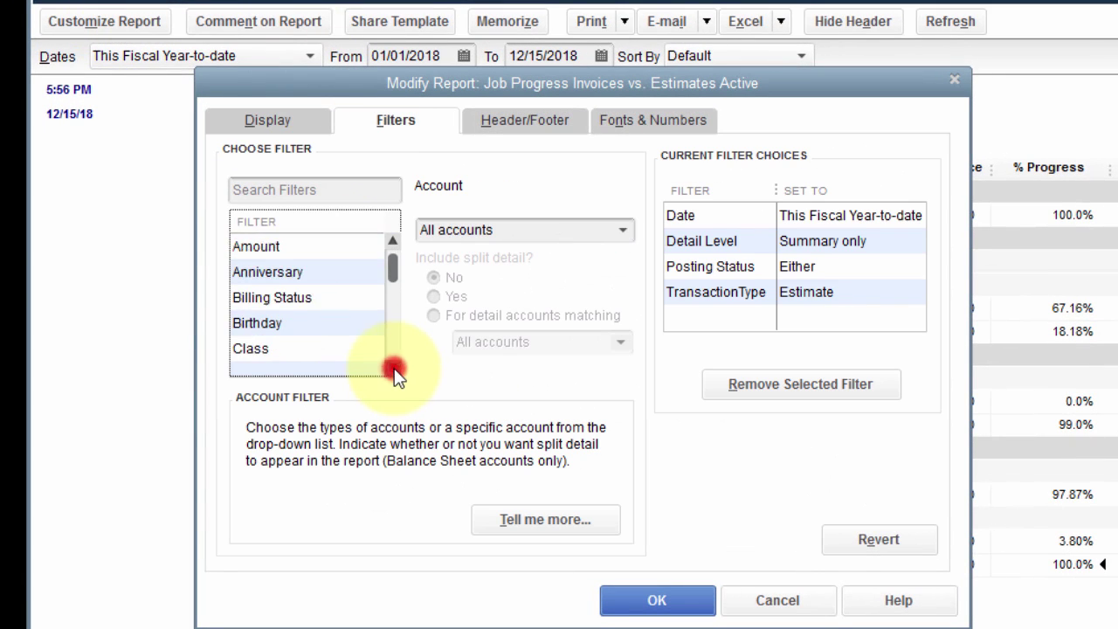
{"action": "left_click", "coordinate": [393, 368]}
{"action": "left_click", "coordinate": [393, 368]}
{"action": "left_click", "coordinate": [393, 367]}
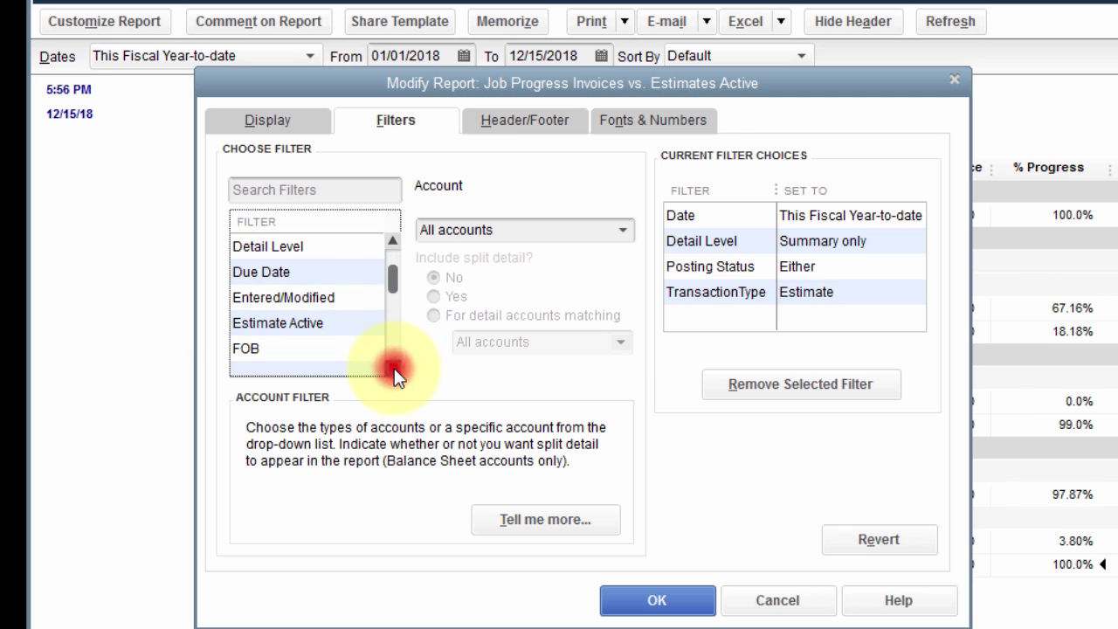
{"action": "left_click", "coordinate": [324, 322]}
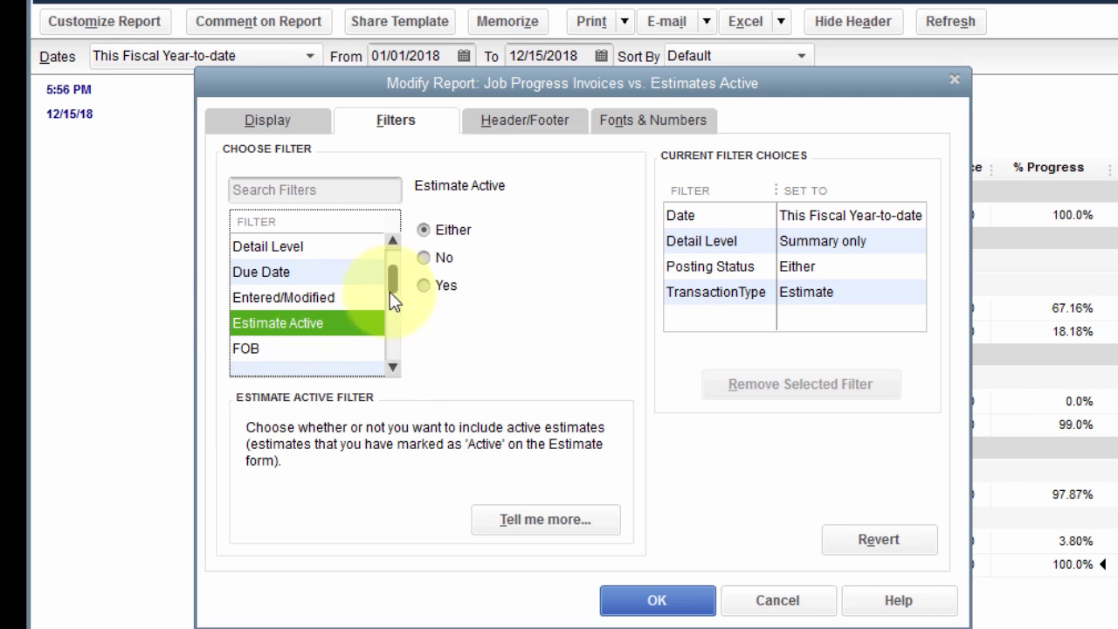
{"action": "left_click", "coordinate": [423, 284]}
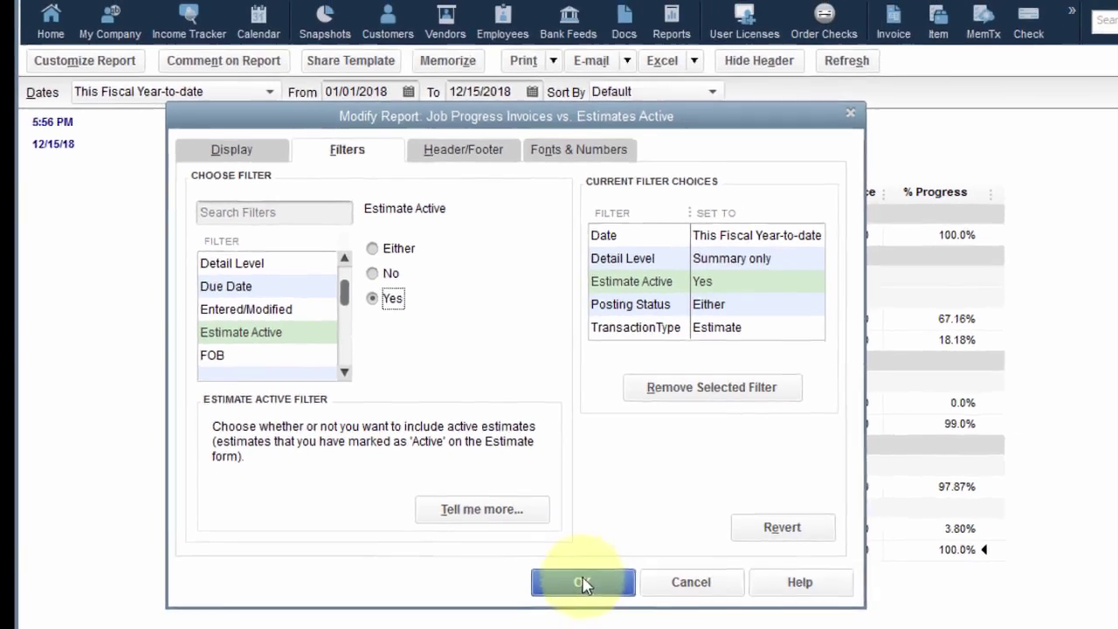
{"action": "left_click", "coordinate": [656, 600]}
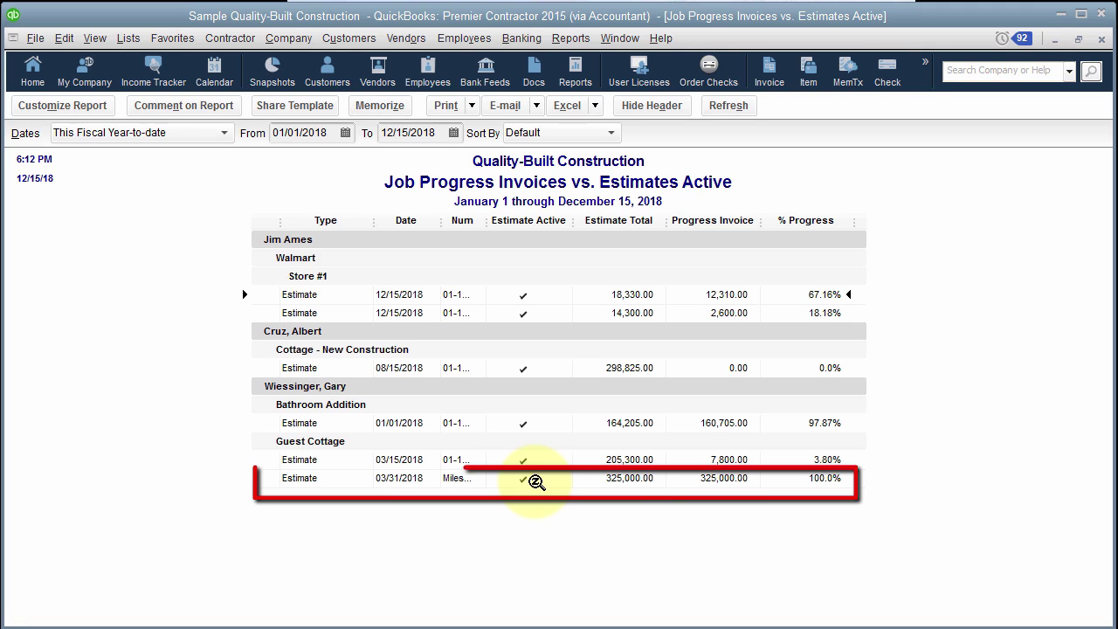
Open the 03/31/2018 Milestone estimate for the Guest Cottage job from the report, mark it as inactive and save it
{"action": "double_click", "coordinate": [535, 482]}
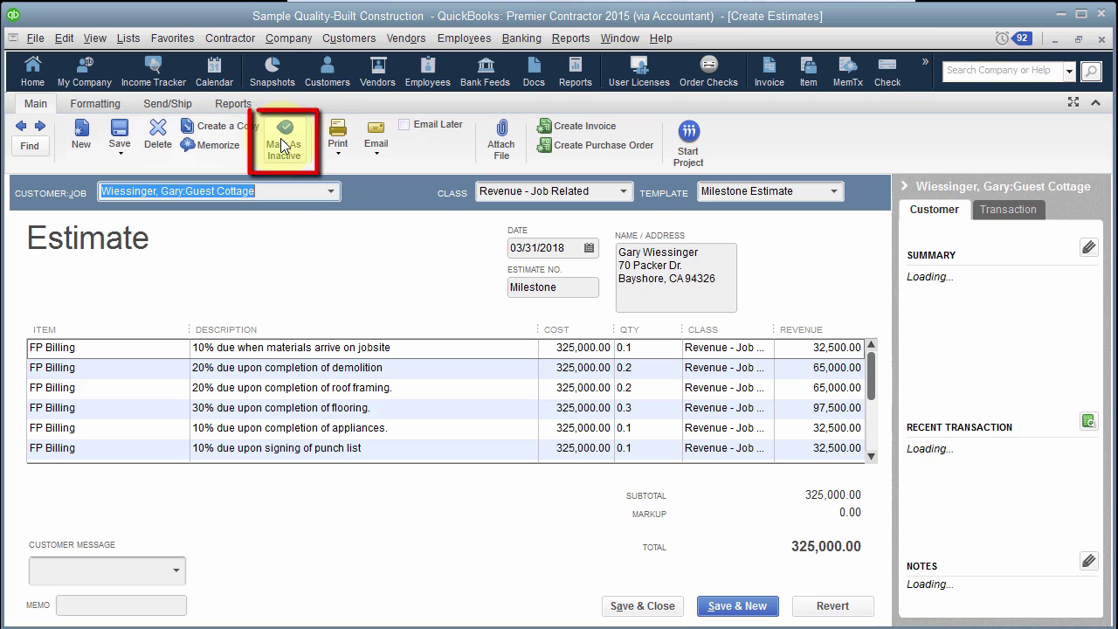
{"action": "left_click", "coordinate": [283, 145]}
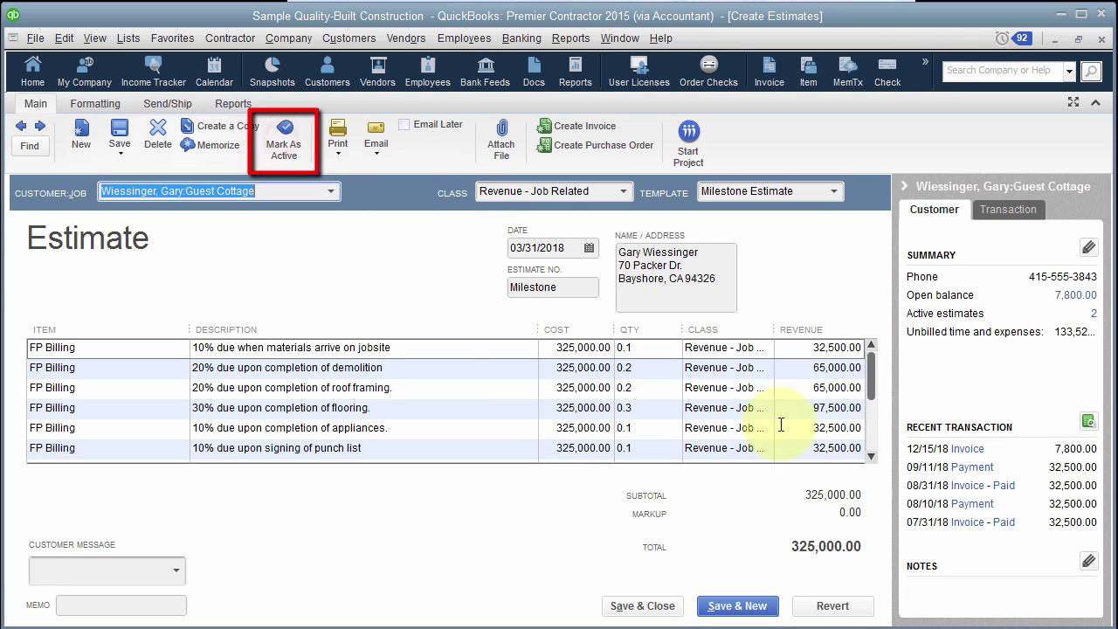
{"action": "left_click", "coordinate": [654, 611]}
{"action": "left_click", "coordinate": [533, 220]}
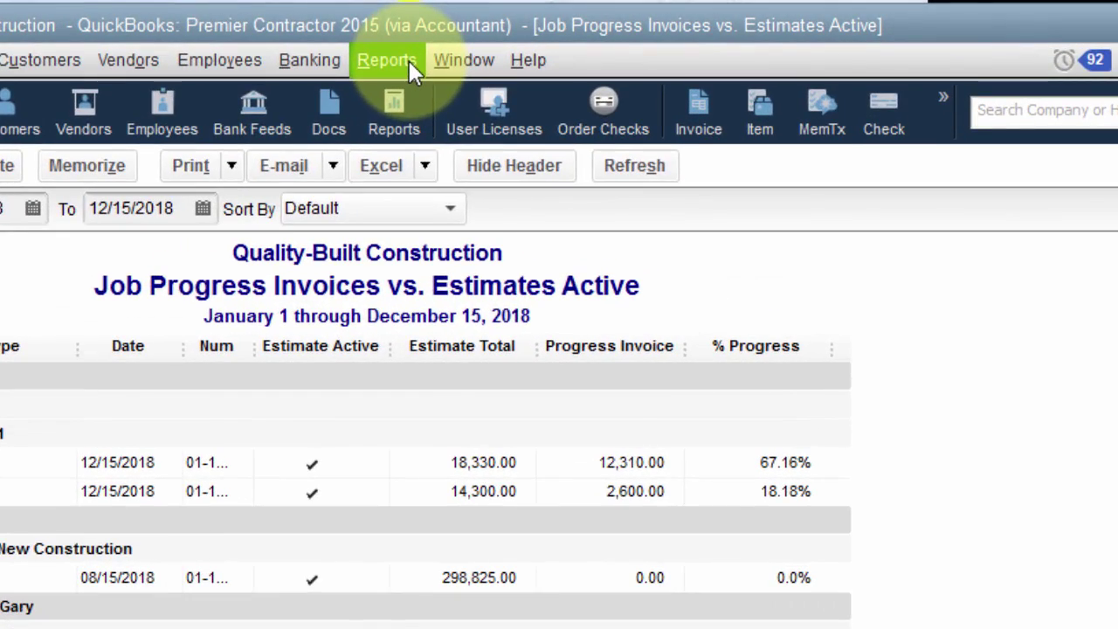
Run the Time by Job Detail report
{"action": "left_click", "coordinate": [409, 60]}
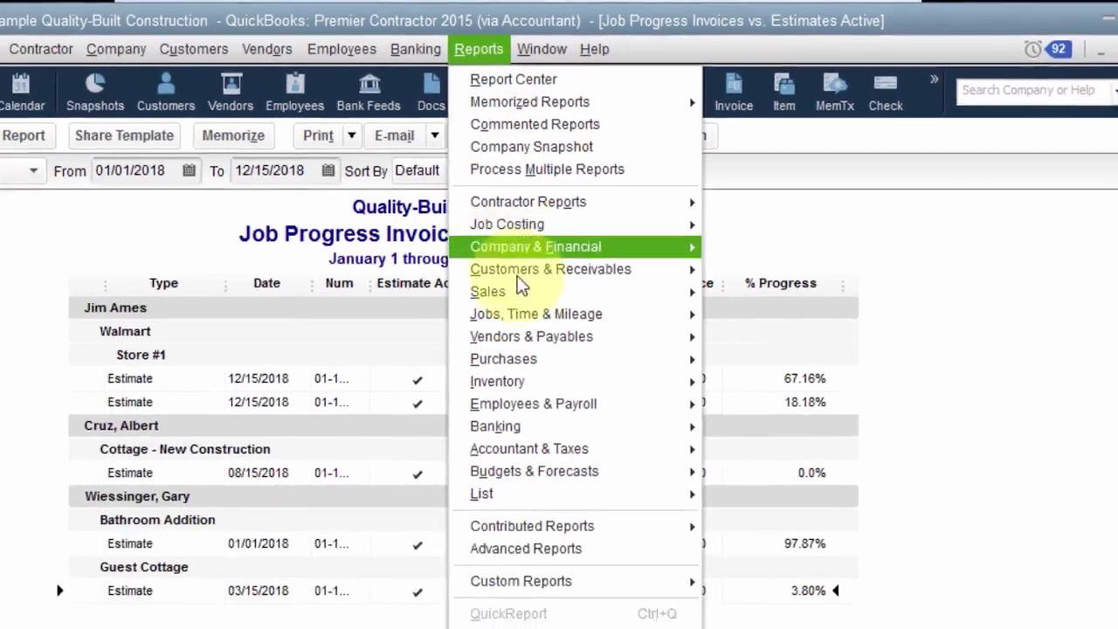
{"action": "mouse_move", "coordinate": [535, 321]}
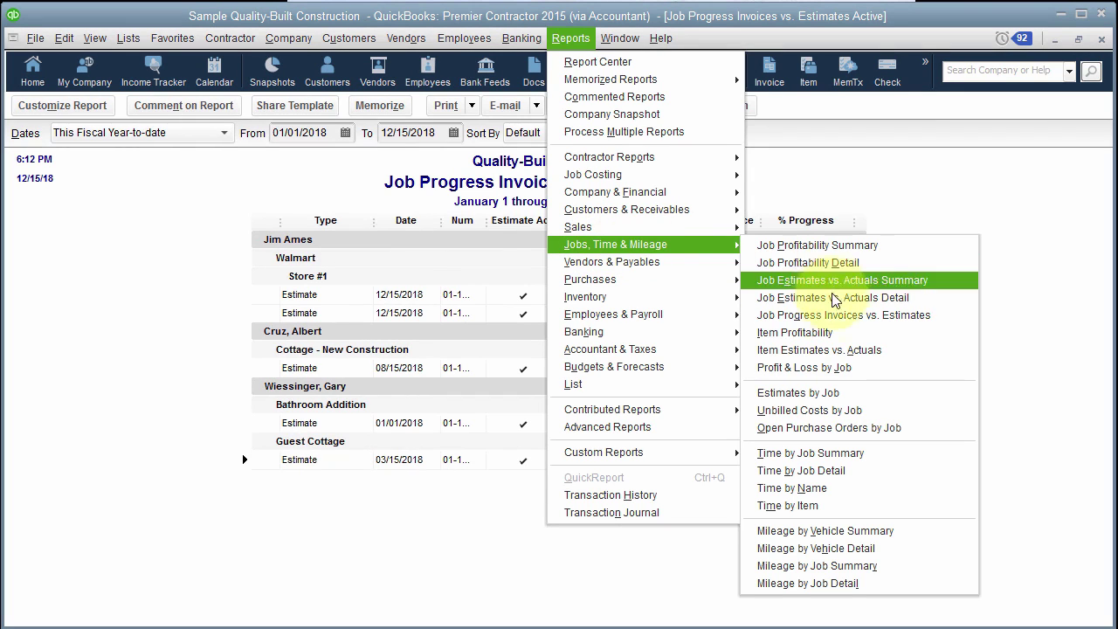
{"action": "left_click", "coordinate": [844, 468]}
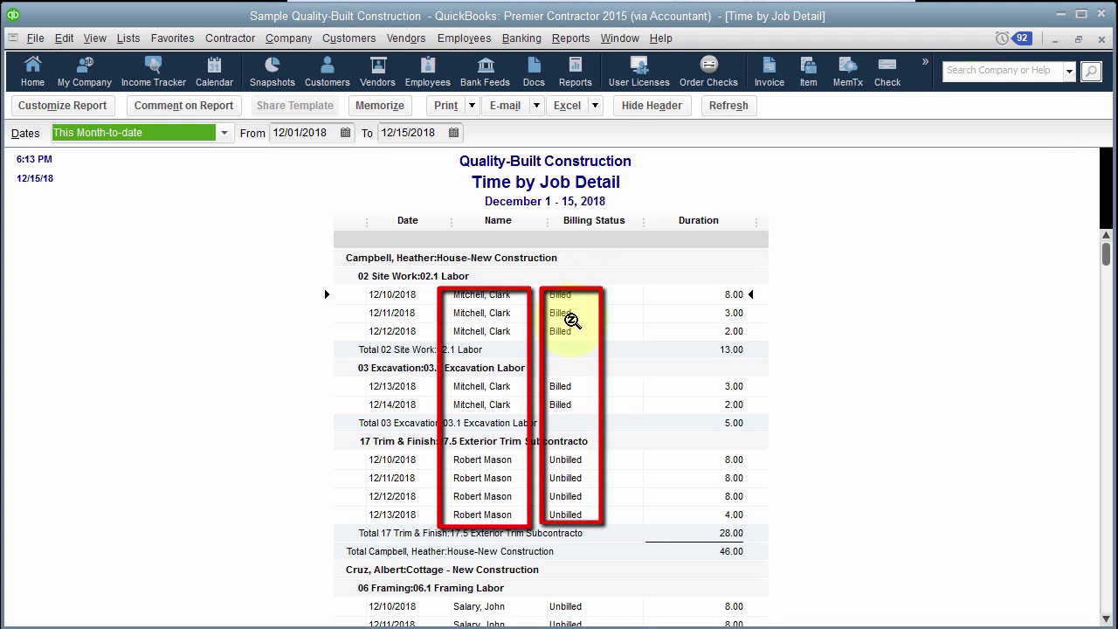
Filter the Time by Job Detail report by Customer:Job to the House-New Construction job only
{"action": "left_click", "coordinate": [75, 108]}
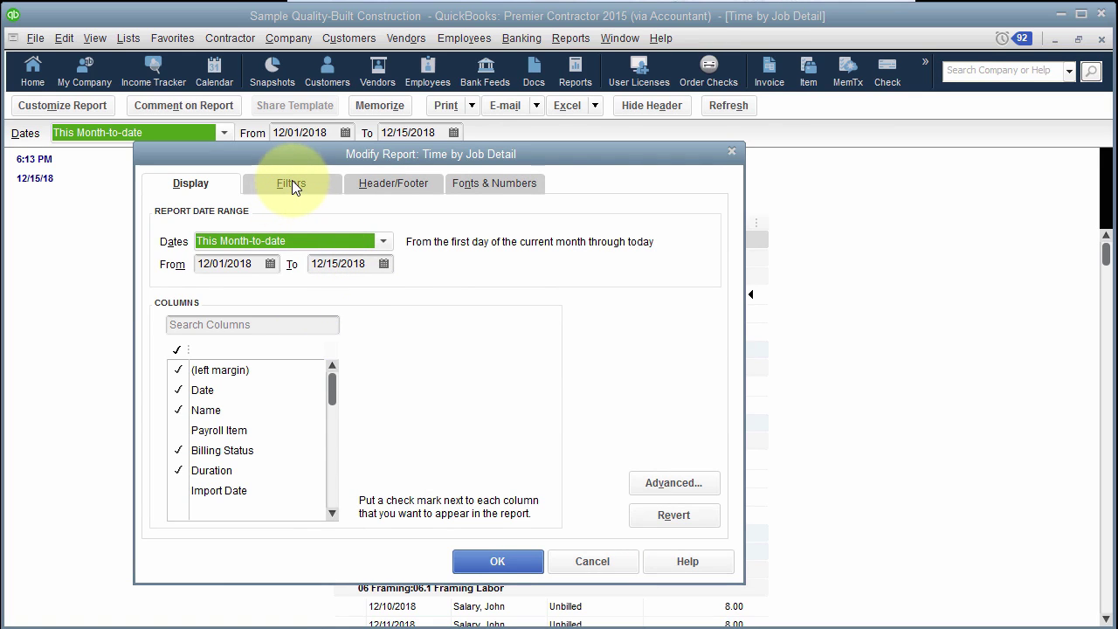
{"action": "left_click", "coordinate": [292, 182]}
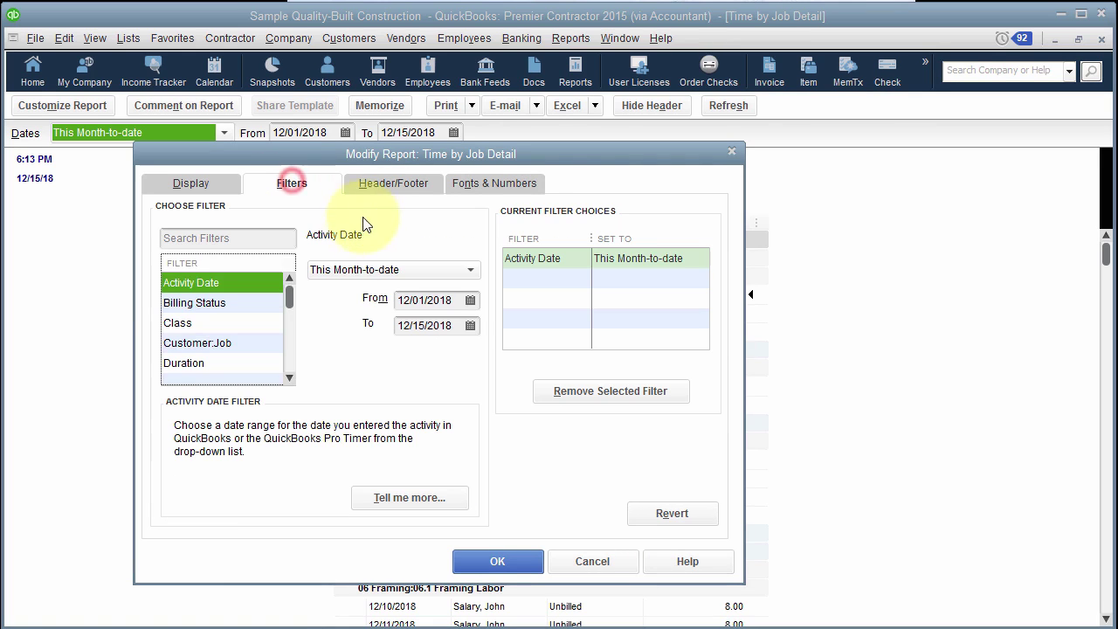
{"action": "left_click", "coordinate": [262, 342]}
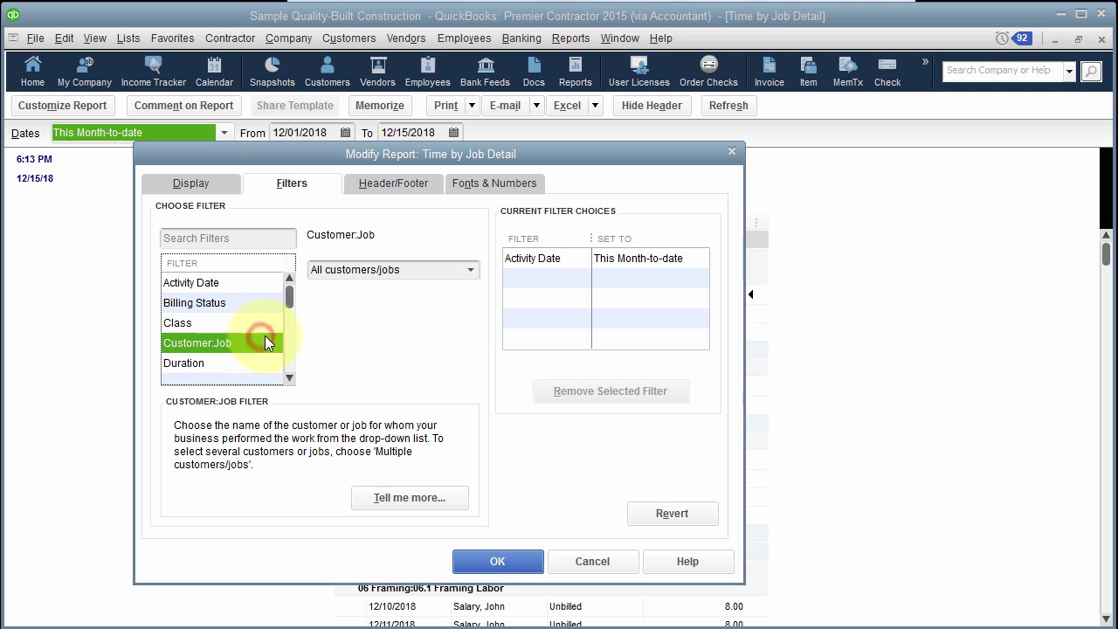
{"action": "left_click", "coordinate": [469, 270]}
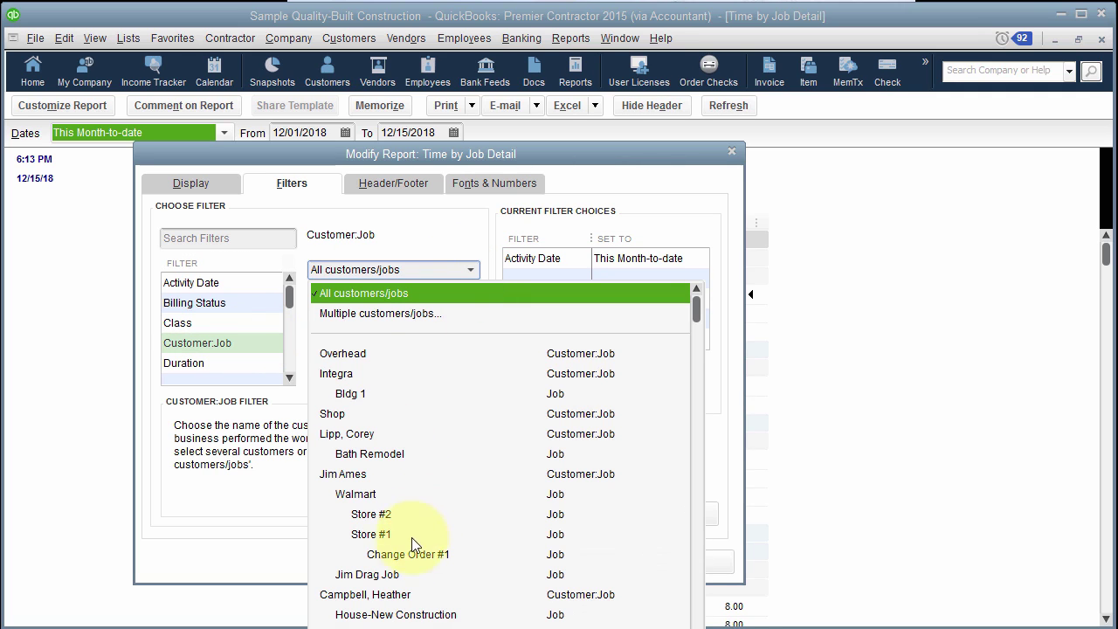
{"action": "left_click", "coordinate": [411, 612]}
{"action": "left_click", "coordinate": [491, 560]}
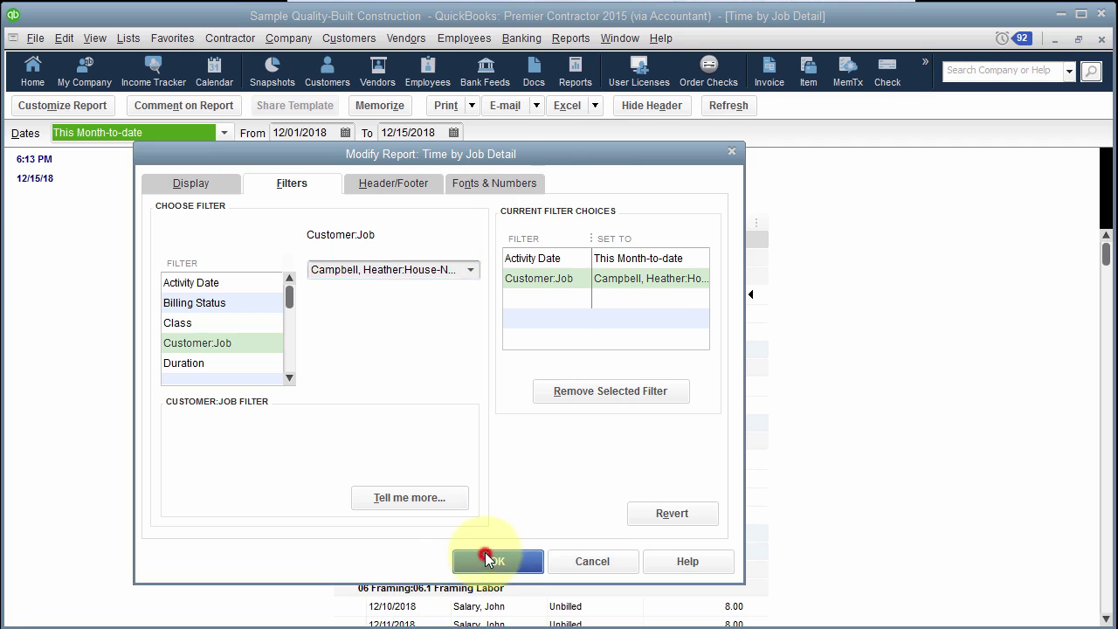
Look over the Name and Item filter options for the Time by Job Detail report, and cancel the customization
{"action": "left_click", "coordinate": [77, 108]}
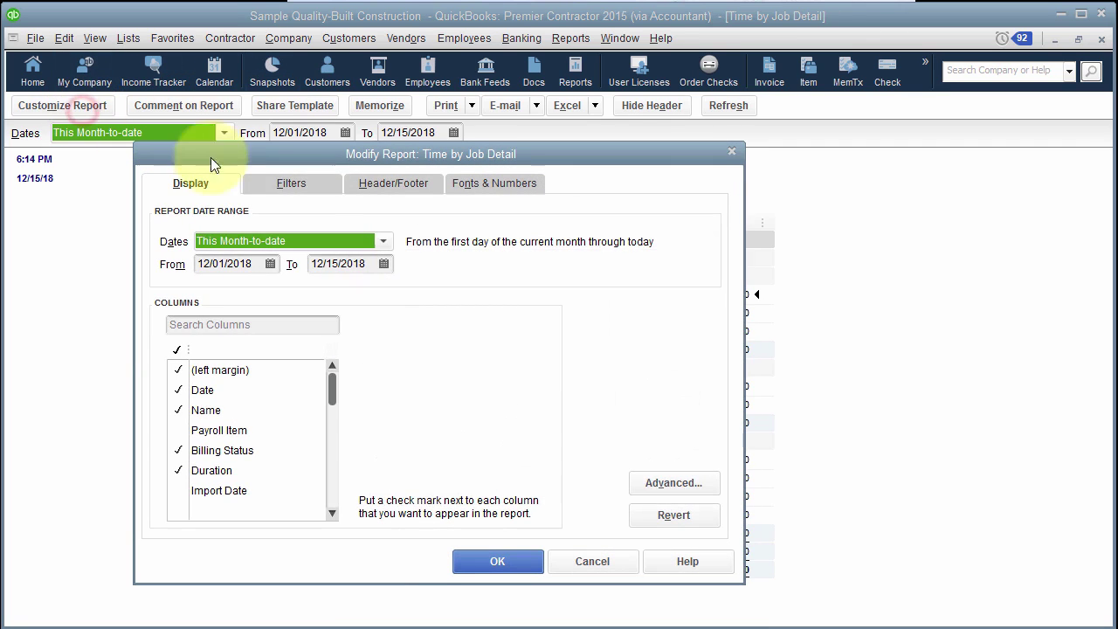
{"action": "left_click", "coordinate": [315, 181]}
{"action": "left_click", "coordinate": [289, 377]}
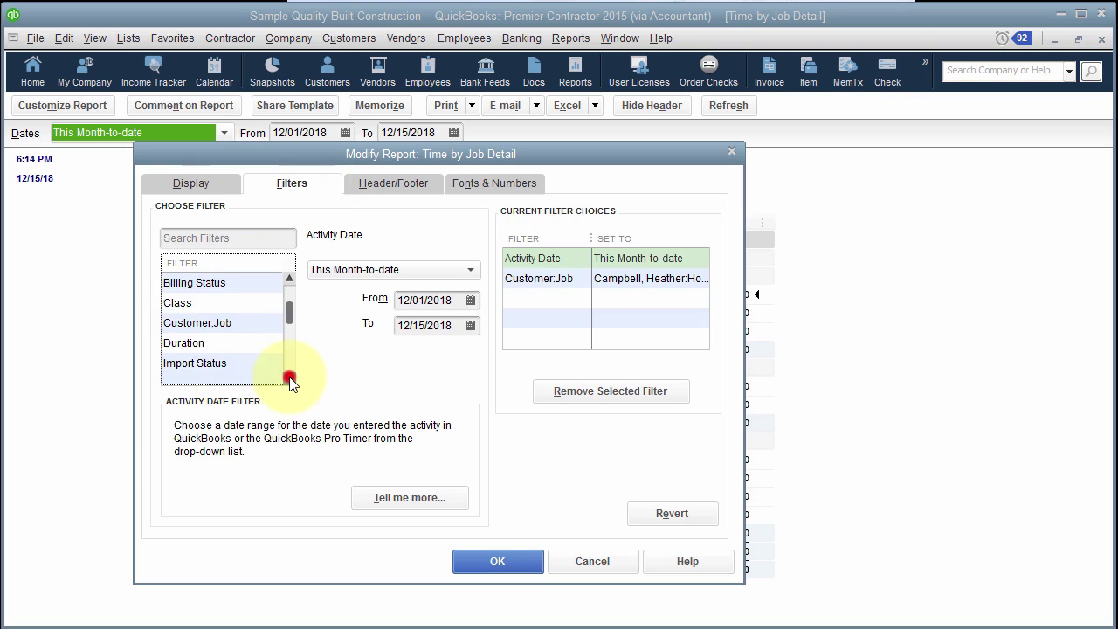
{"action": "triple_click", "coordinate": [289, 377]}
{"action": "left_click", "coordinate": [241, 342]}
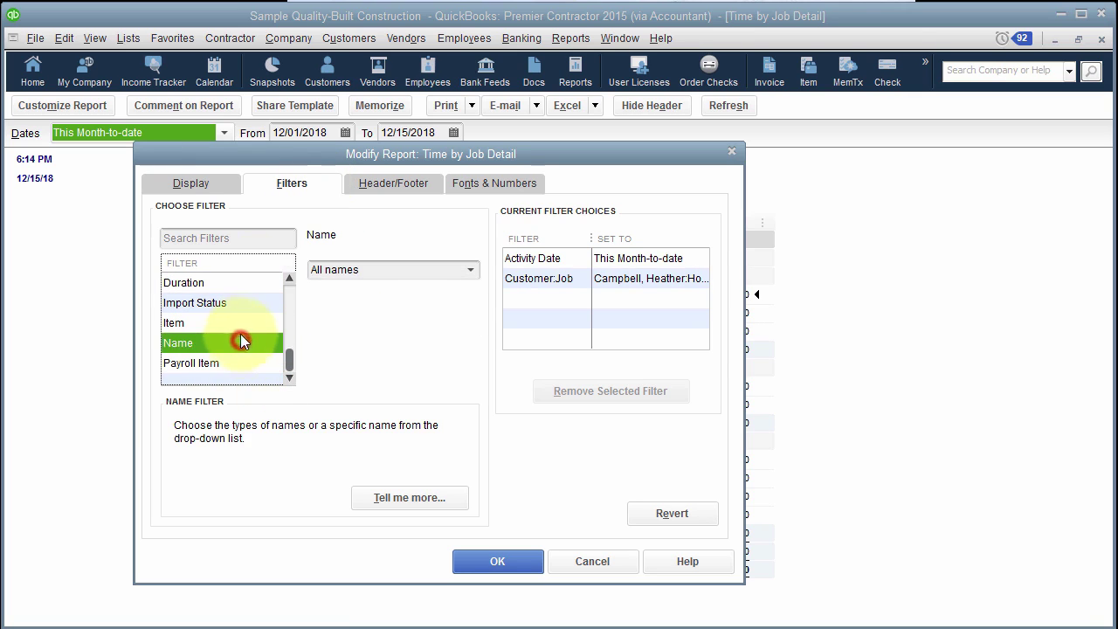
{"action": "left_click", "coordinate": [236, 322]}
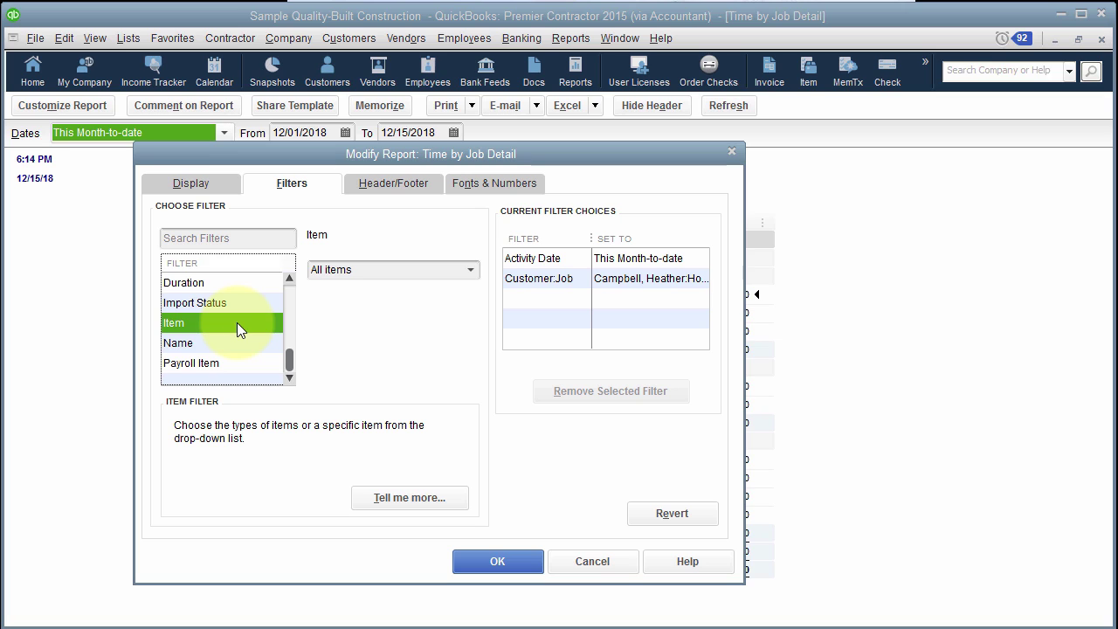
{"action": "left_click", "coordinate": [575, 563]}
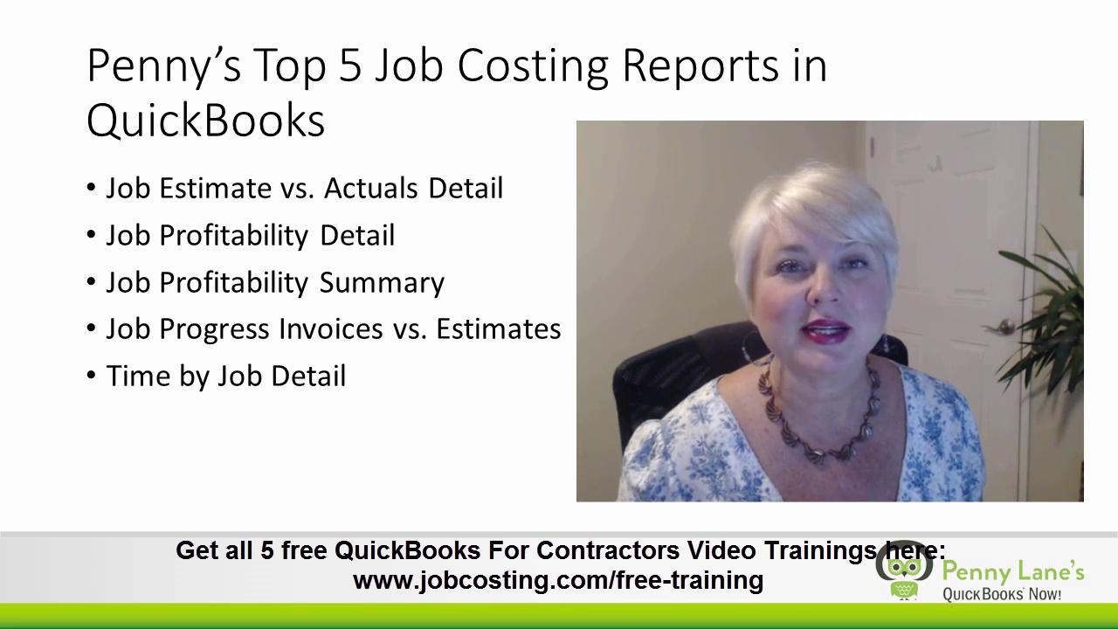
{"action": "key", "text": "Right"}
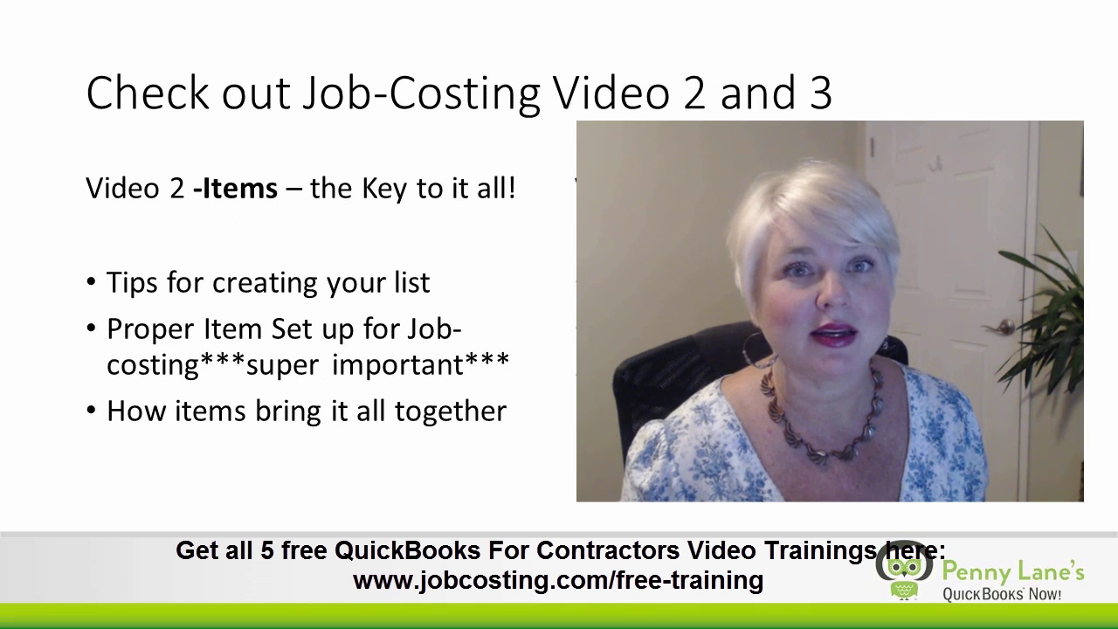